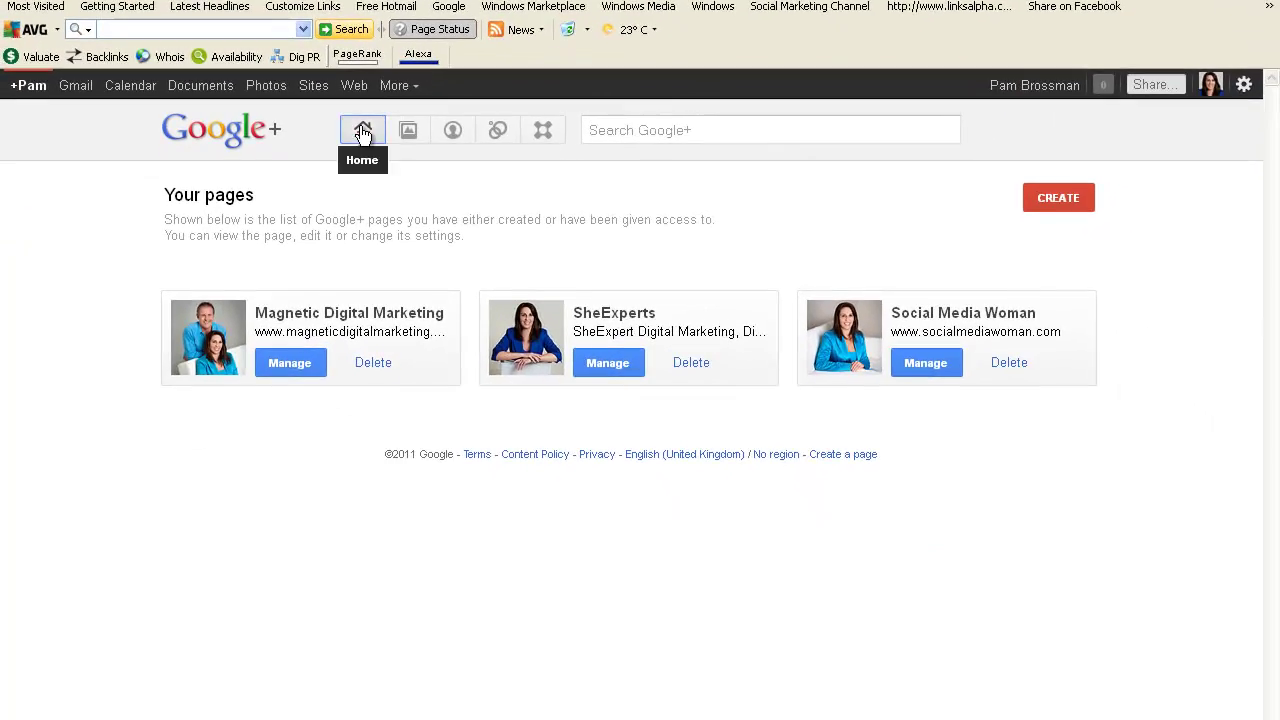
Switch from the home stream to using Google+ as the Magnetic Digital Marketing page, and return to the personal stream.
click(362, 132)
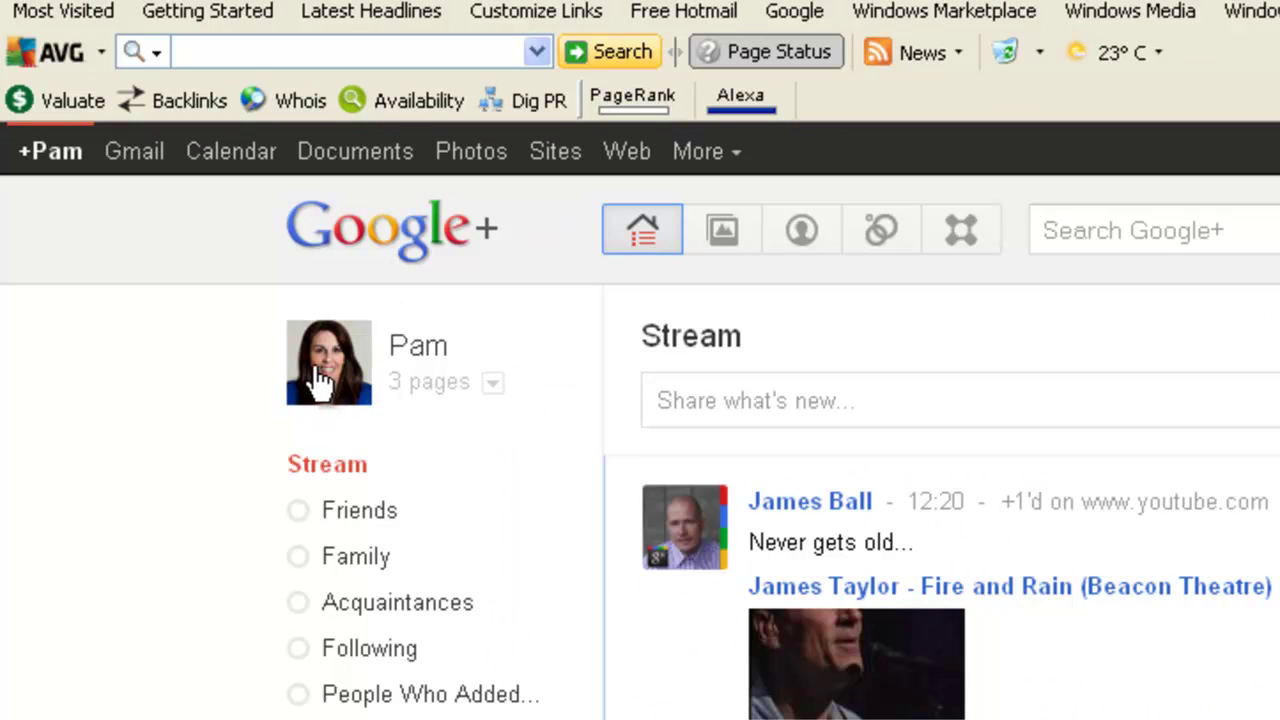
click(491, 388)
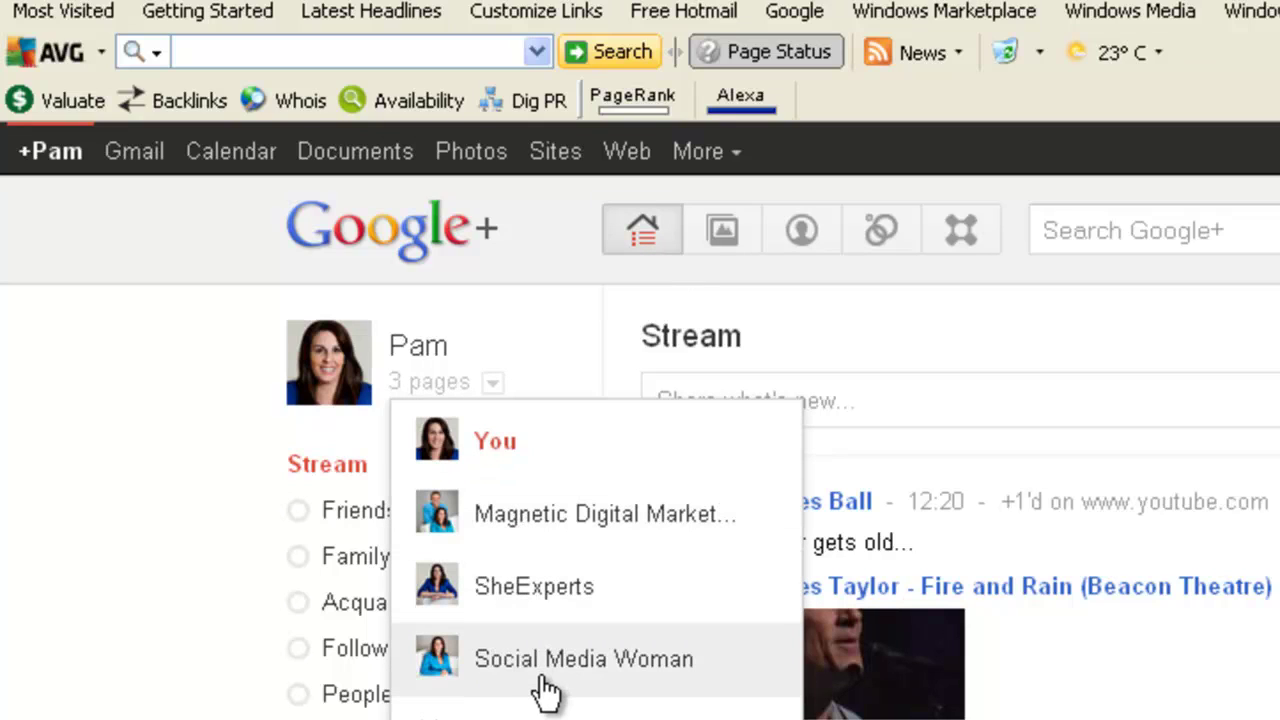
click(520, 527)
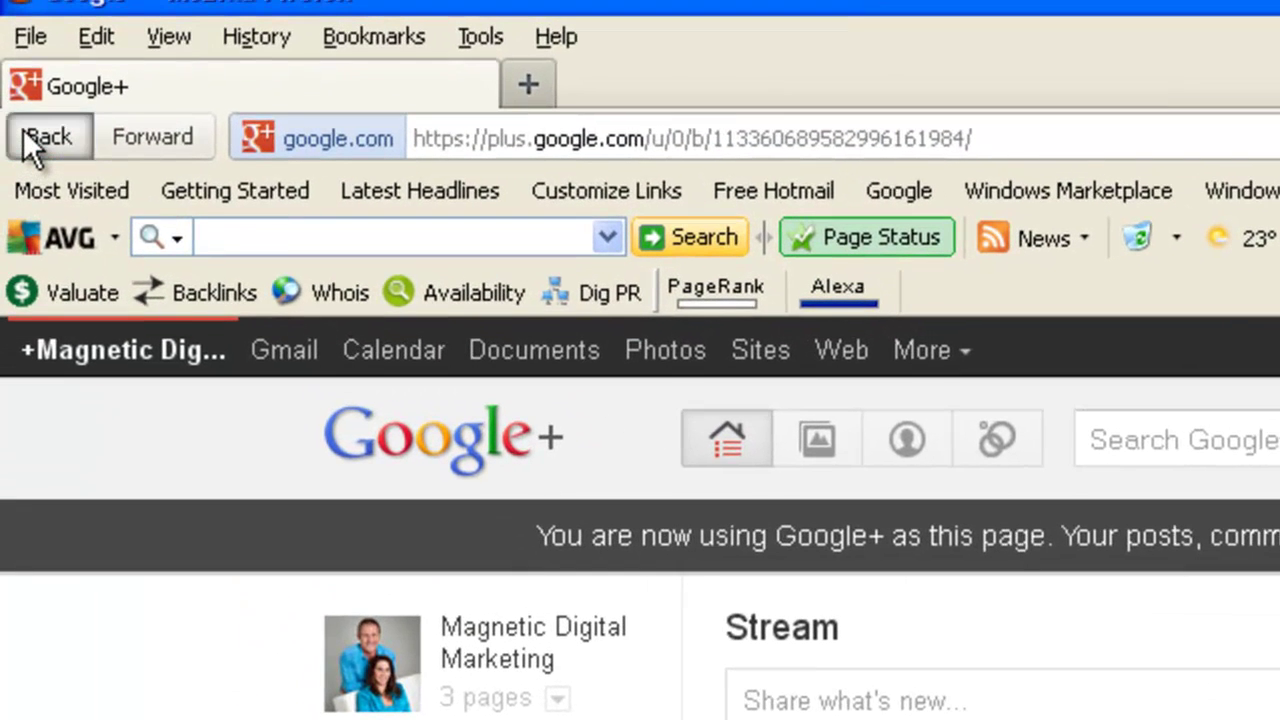
click(30, 140)
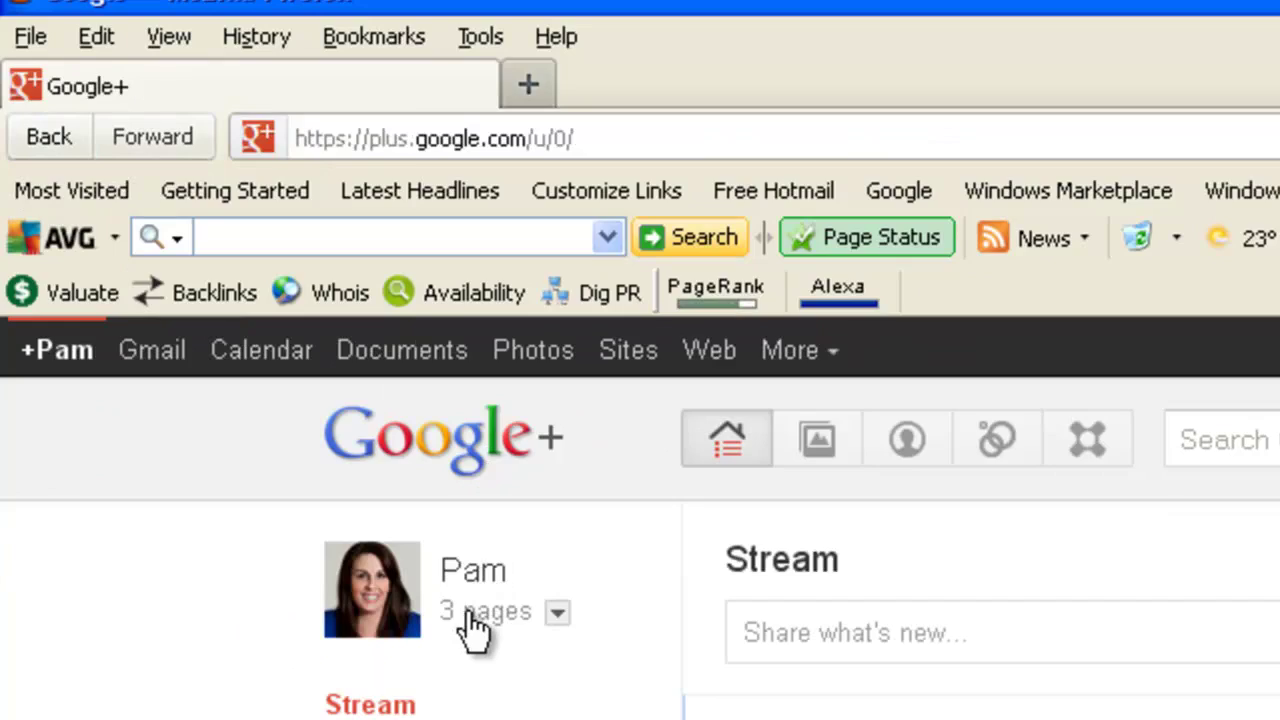
Start creating a new page from the page management area and choose Product or Brand as its type.
click(556, 612)
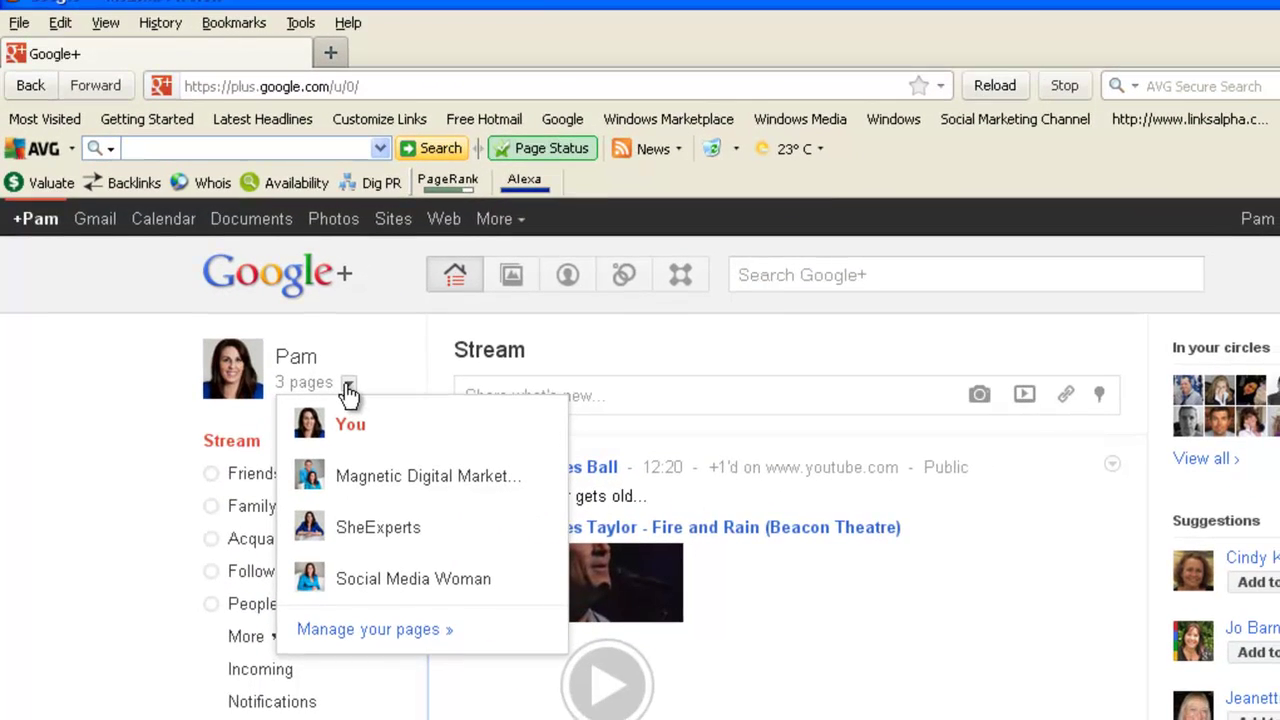
click(388, 632)
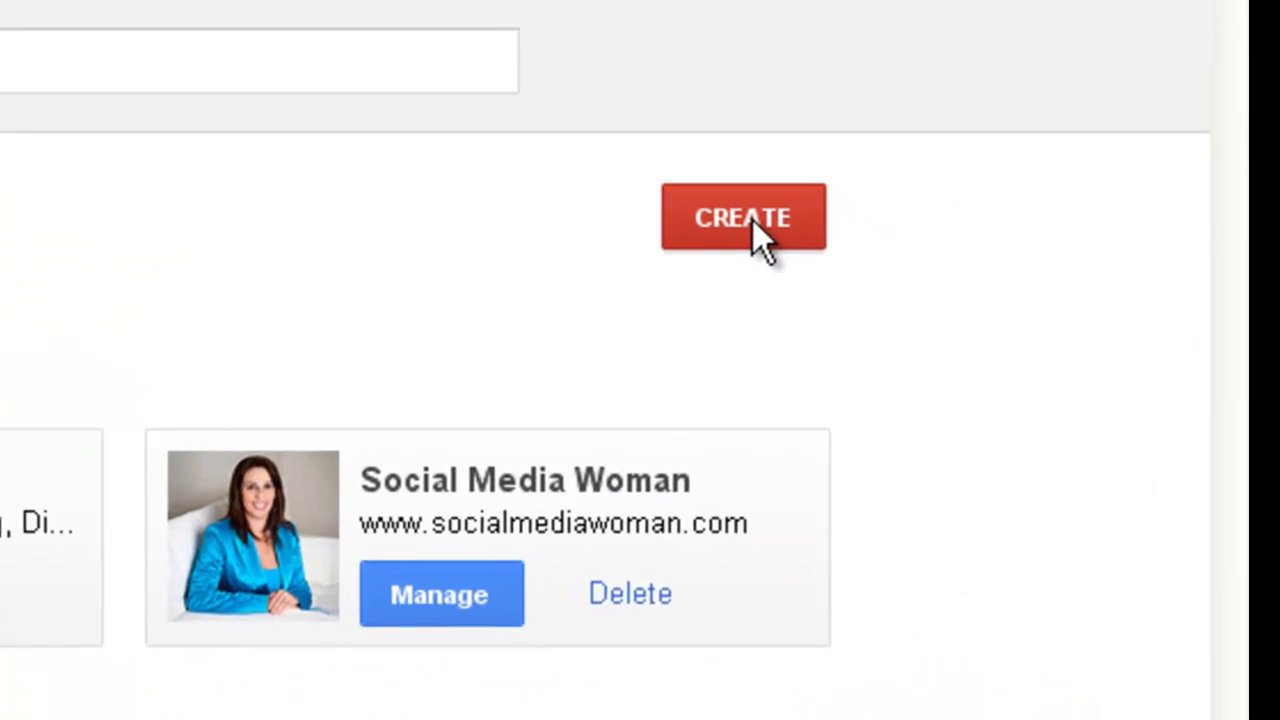
click(740, 220)
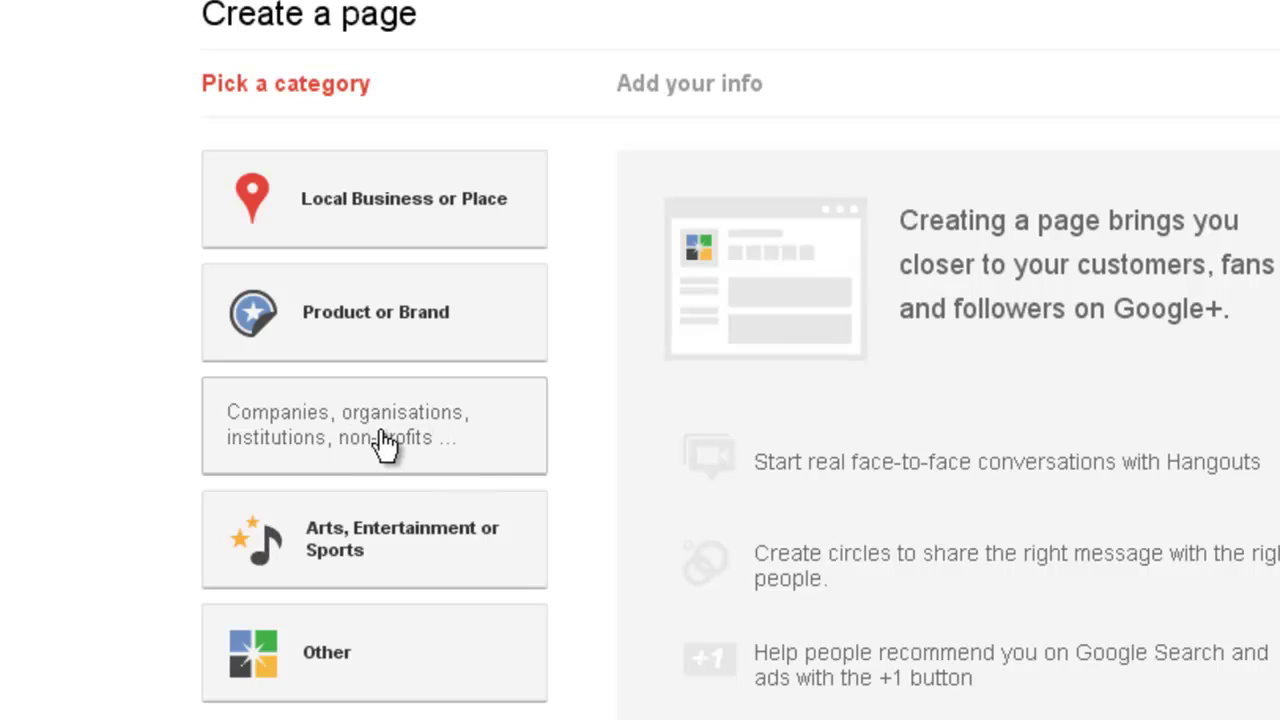
click(366, 316)
Name the new page "Millionaire Atttitude".
click(726, 243)
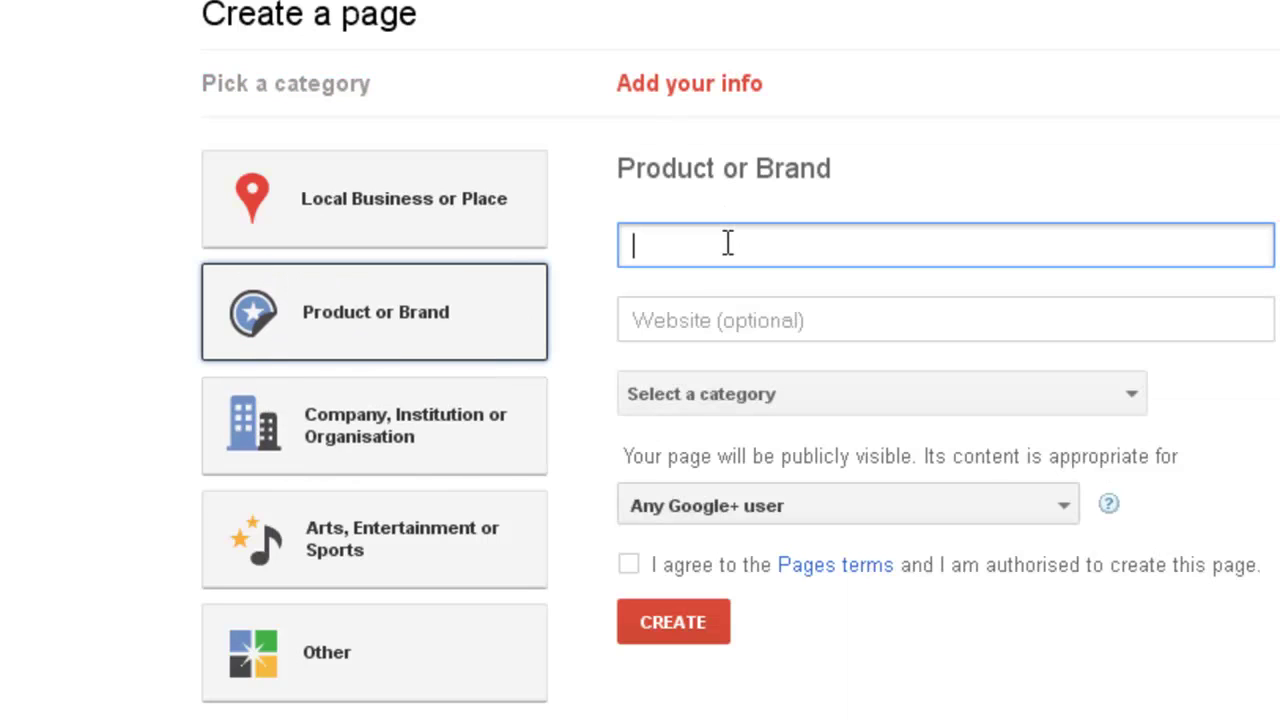
text(Millionaire Attitude)
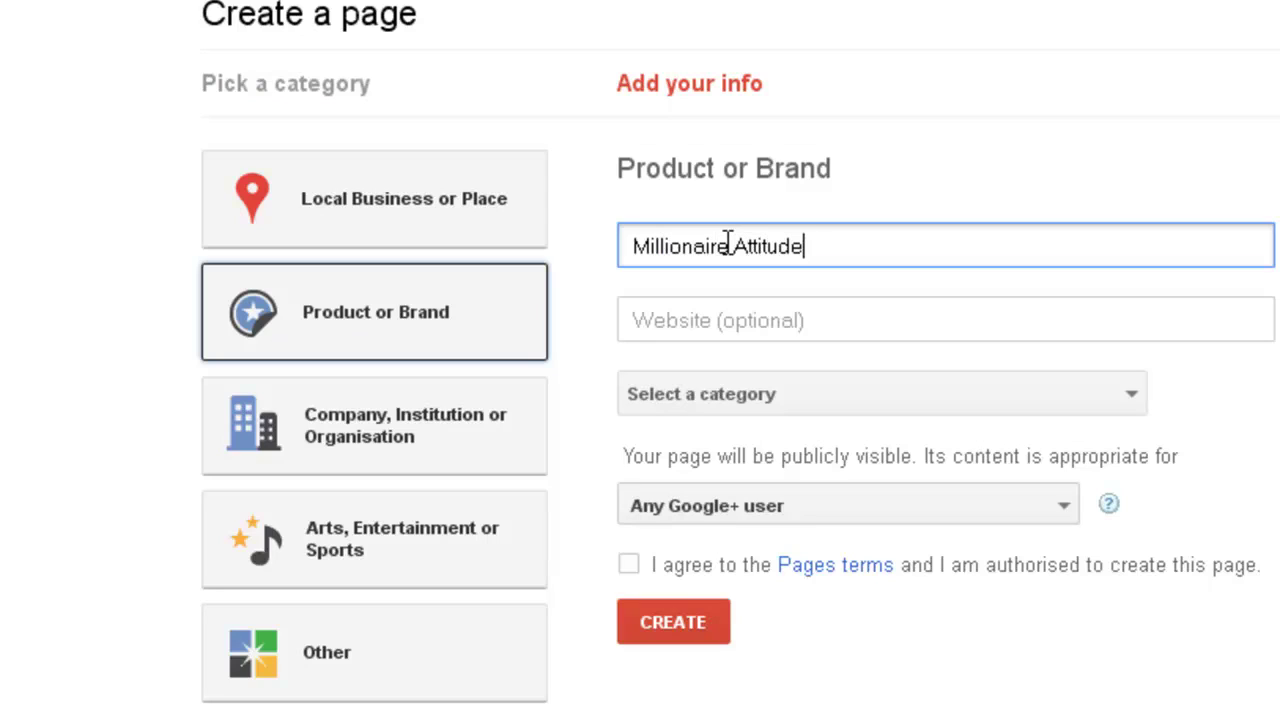
key(BackSpace)
key(BackSpace)
key(BackSpace)
key(BackSpace)
key(BackSpace)
text(itude)
click(703, 330)
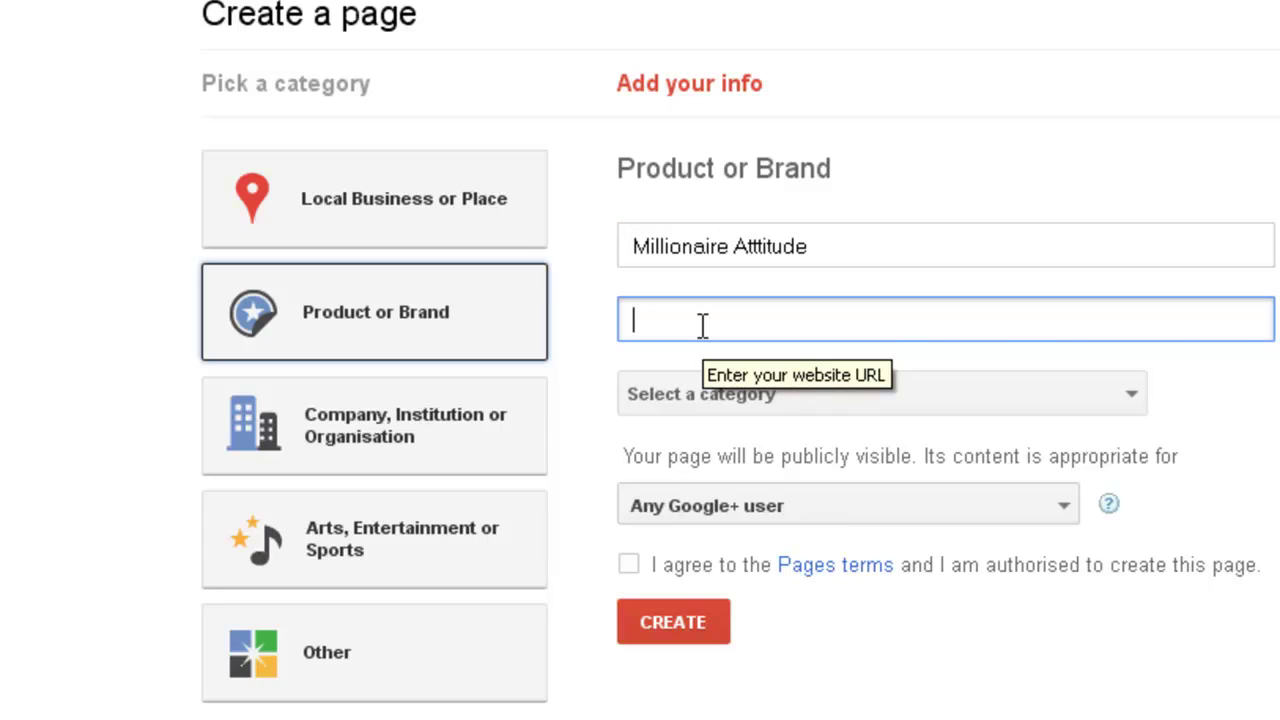
text(http://w)
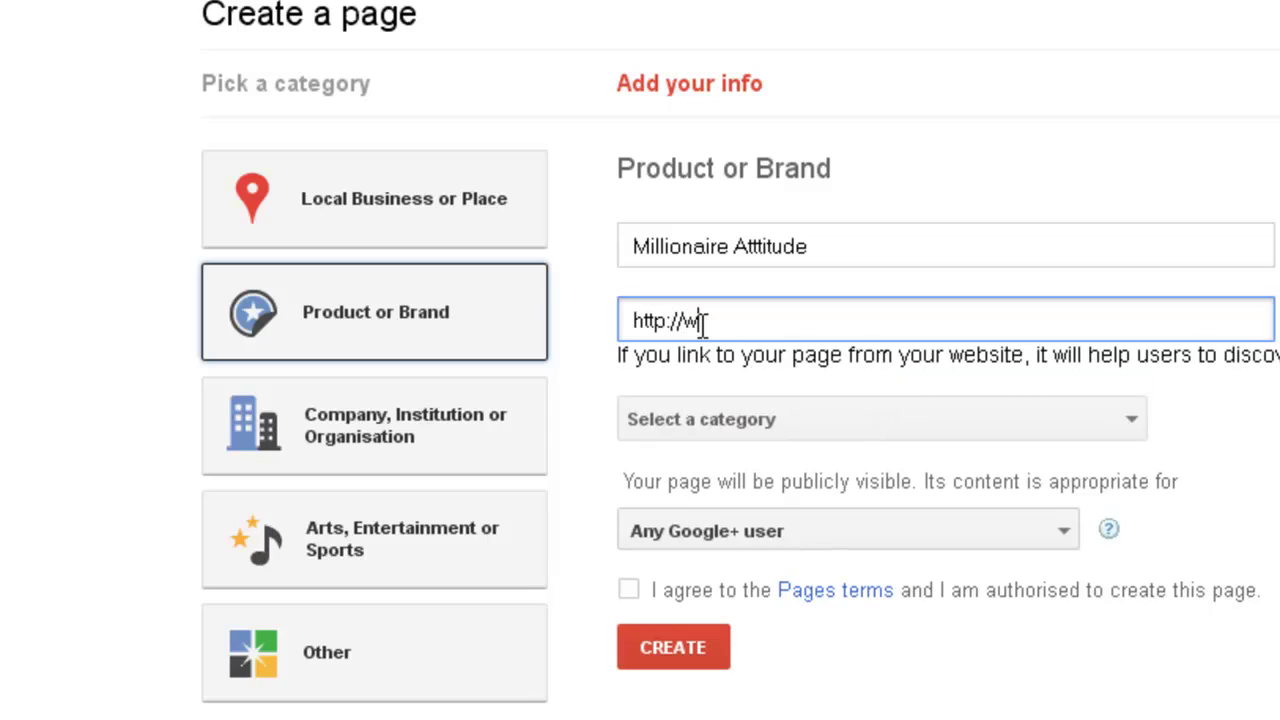
text(ww.social)
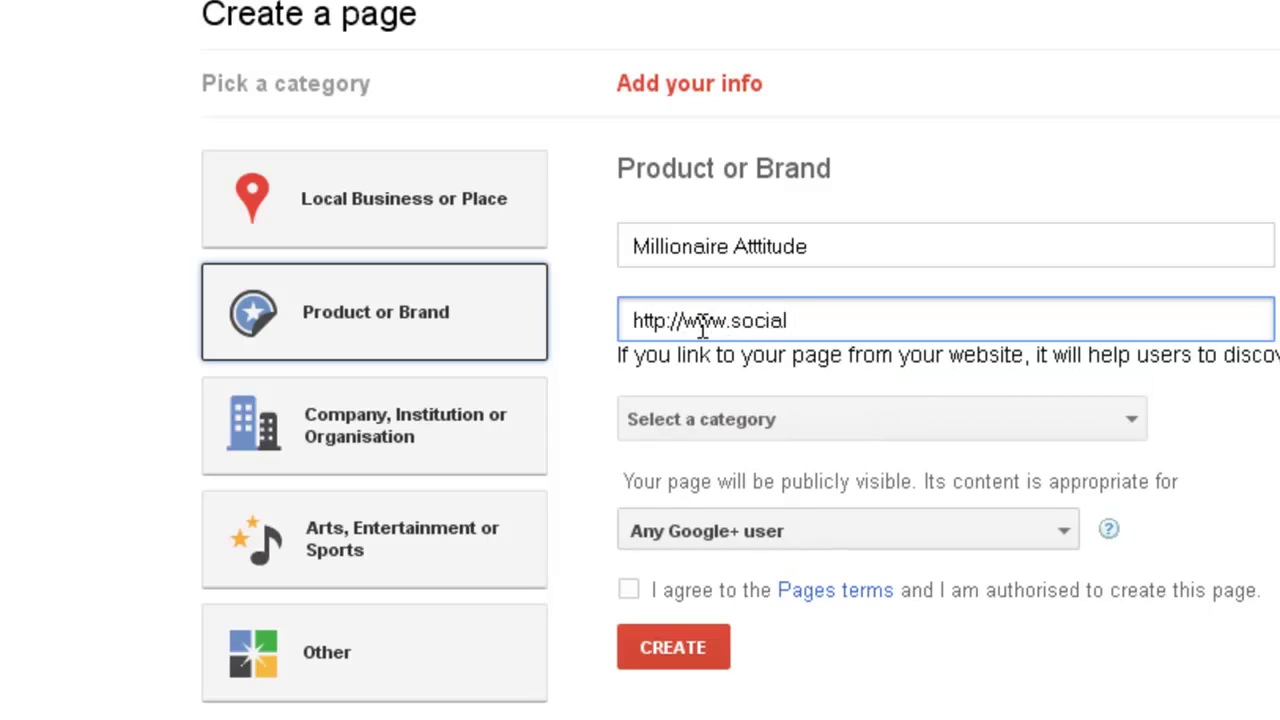
text(mediawoman.com)
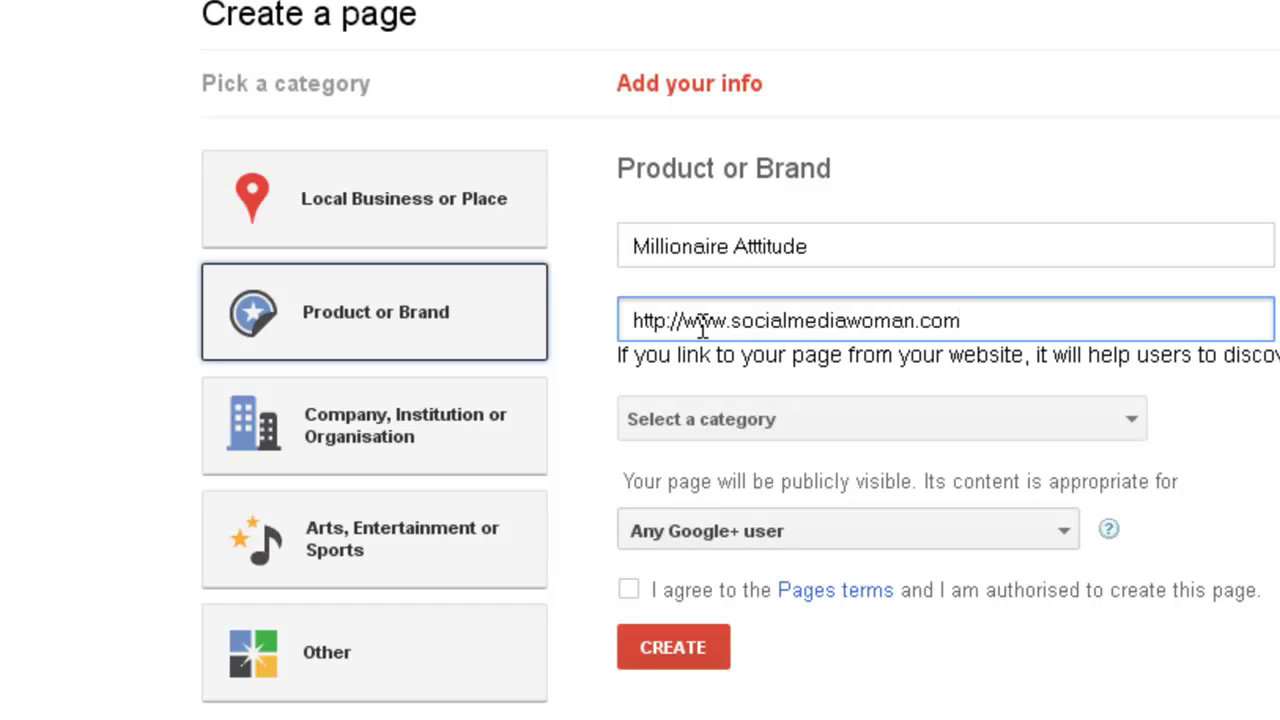
text(/msmillionaire)
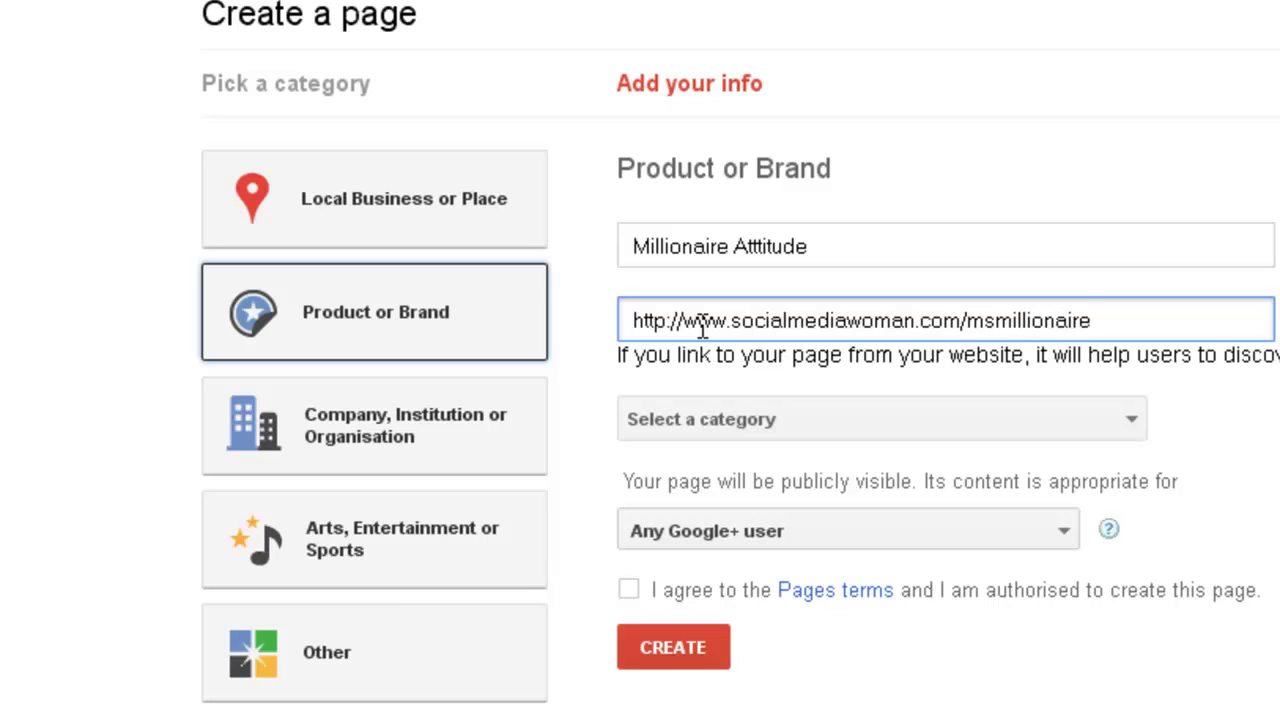
Set the new page's category to Product.
click(1128, 421)
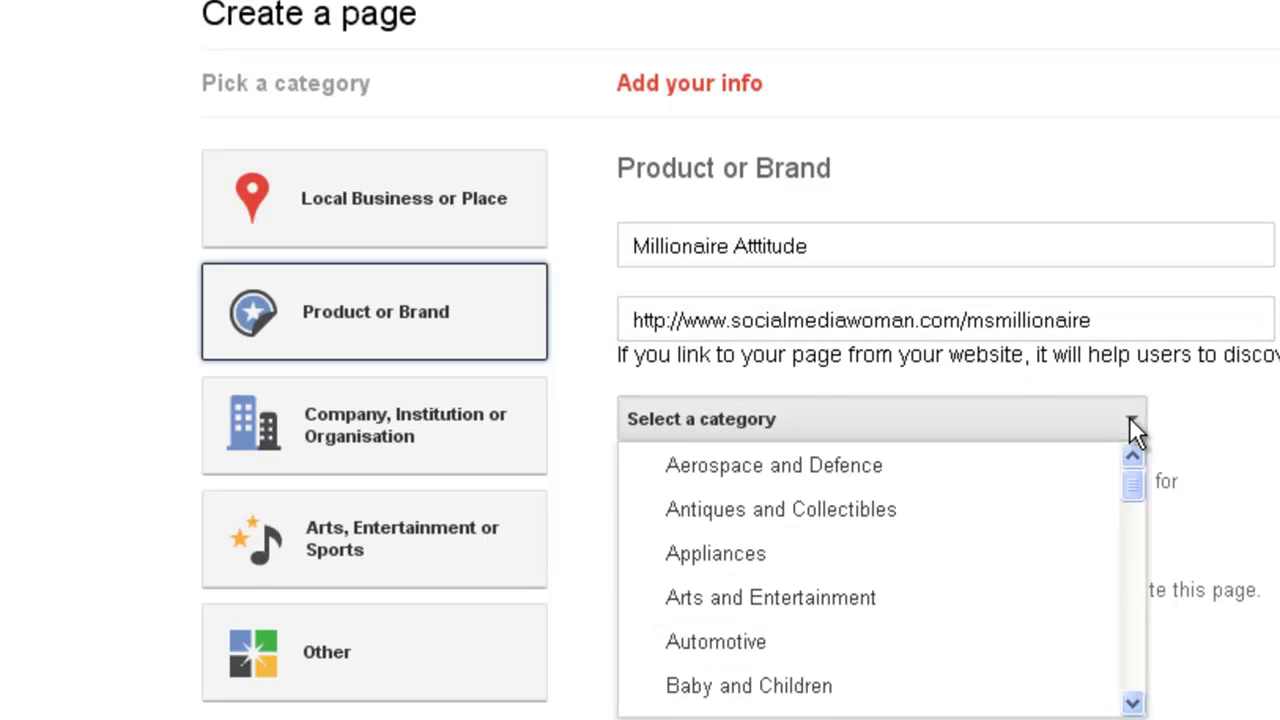
drag(1119, 409, 1117, 507)
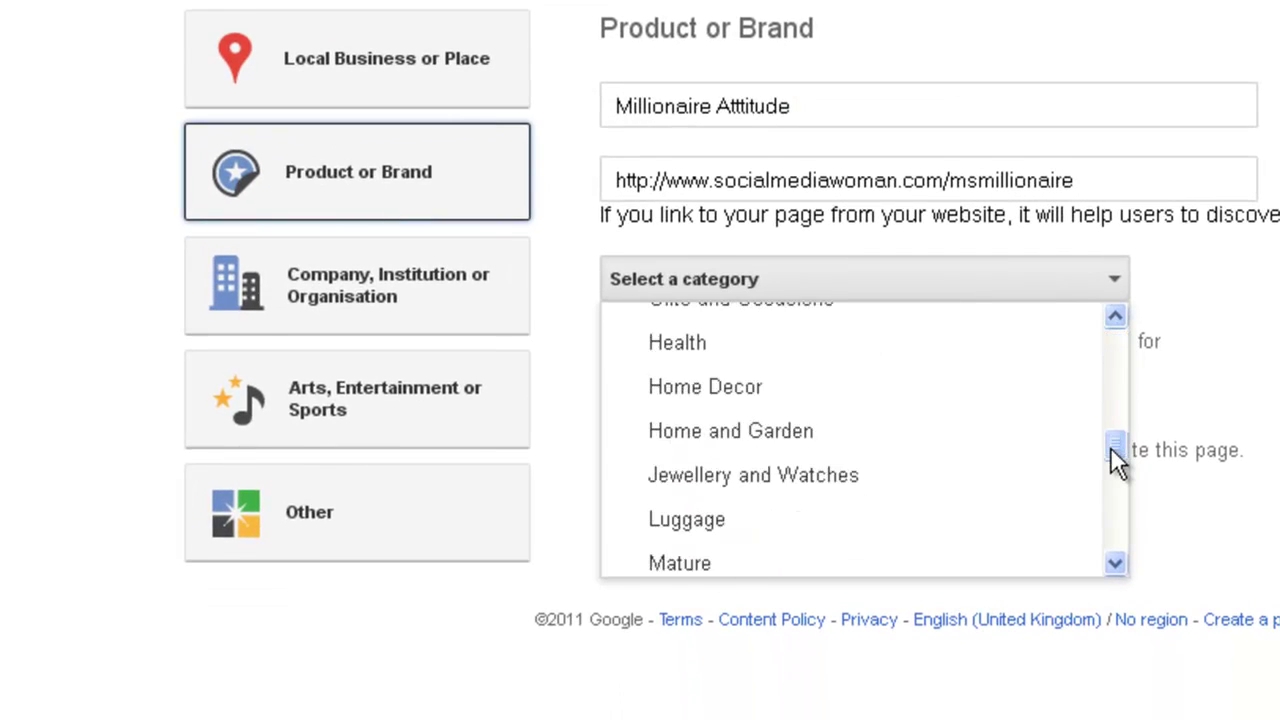
drag(1112, 448, 1112, 576)
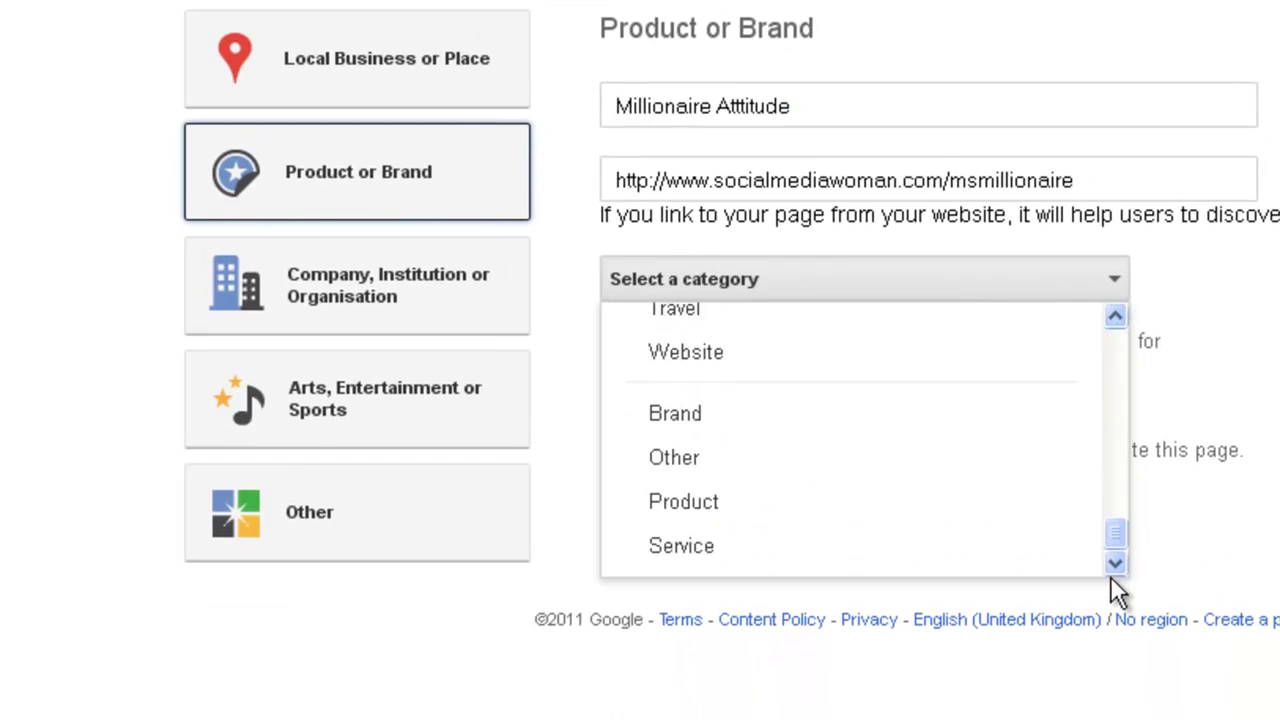
click(886, 500)
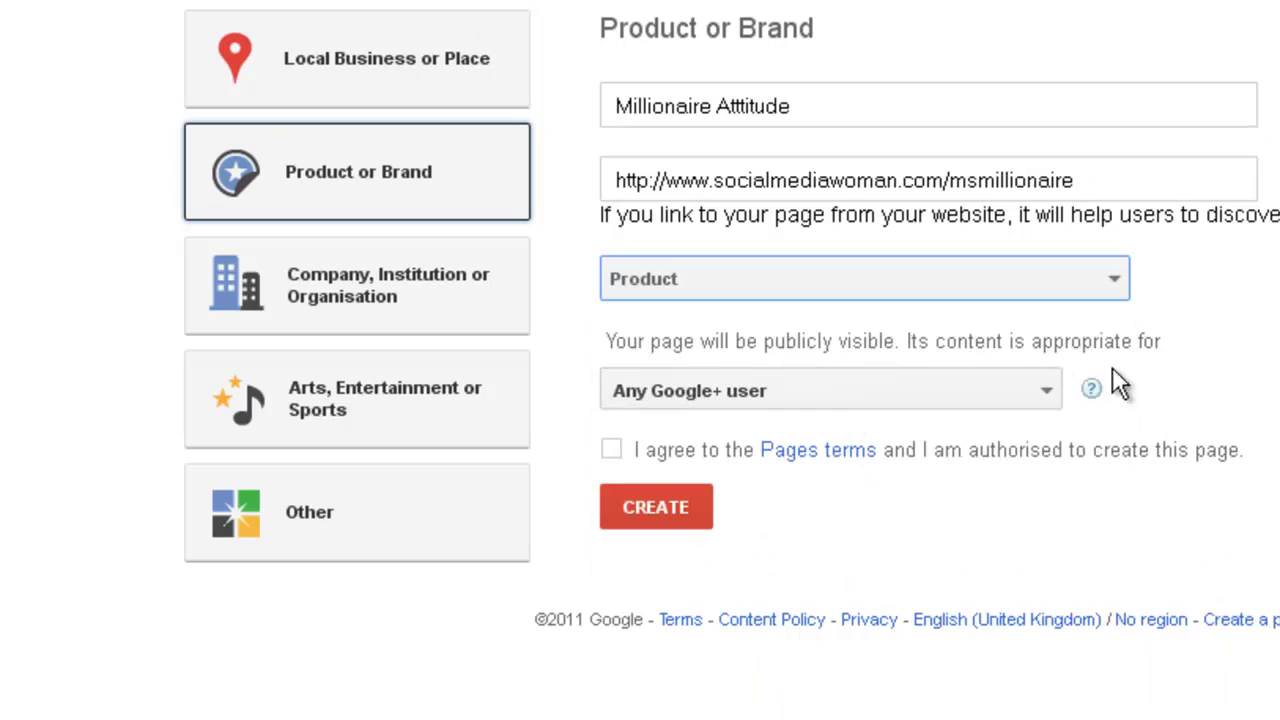
Mark the content as appropriate for Any Google+ user and create the page with the Pages terms accepted.
click(1051, 397)
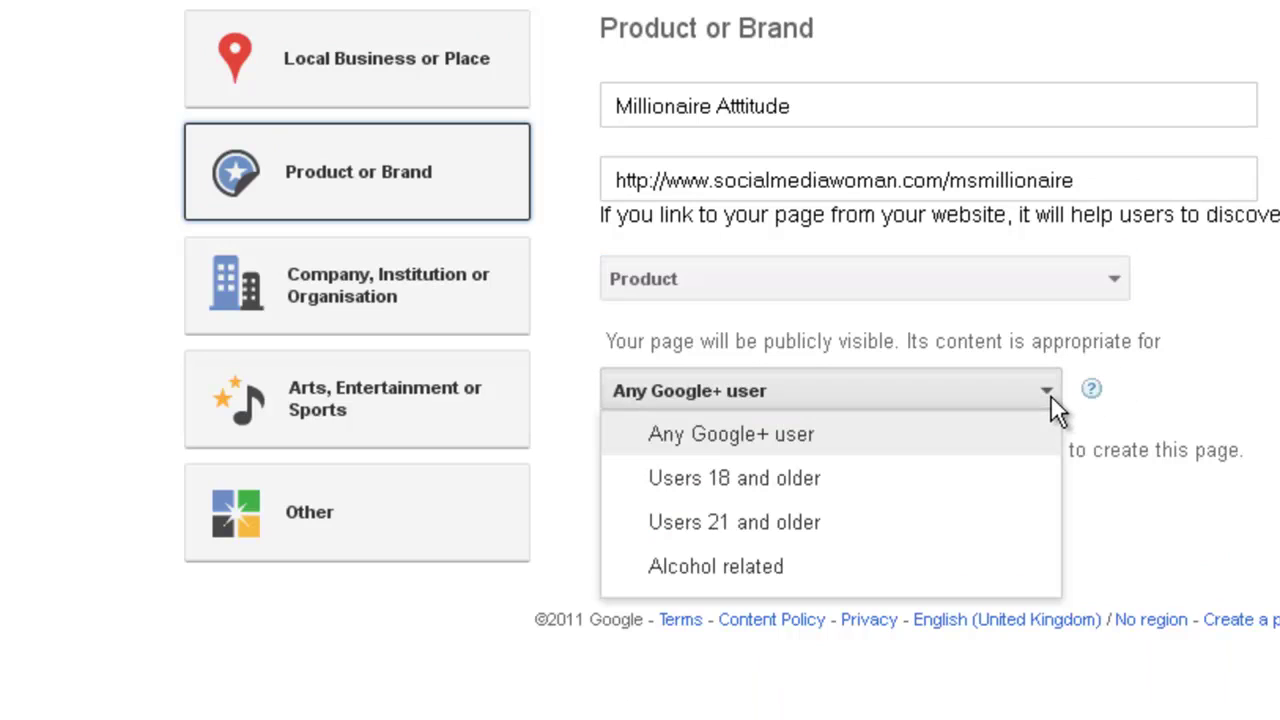
click(1006, 442)
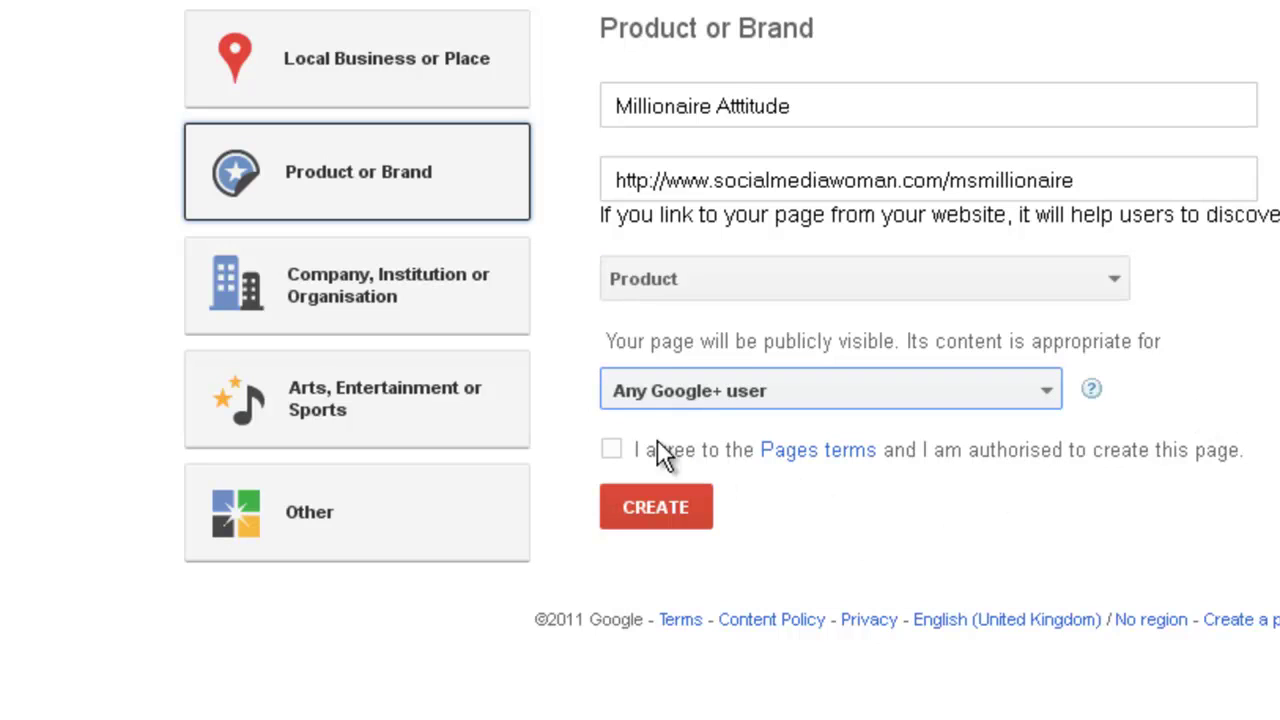
click(612, 450)
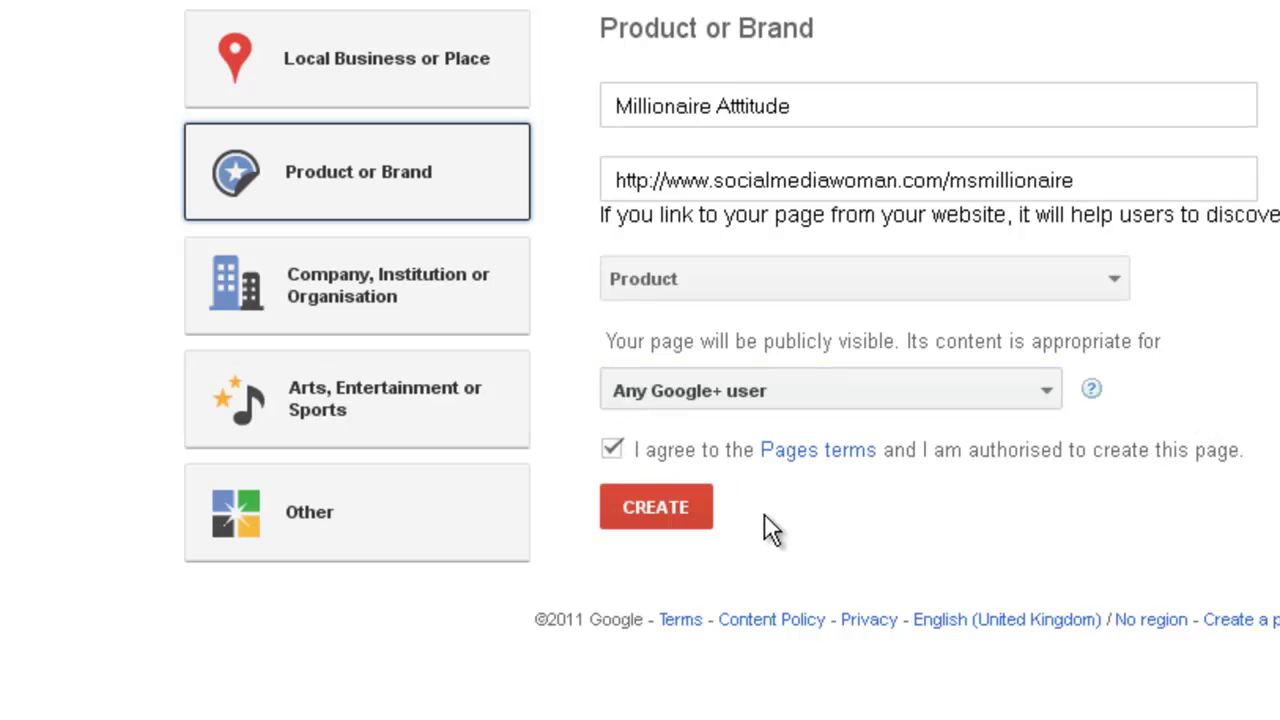
click(670, 507)
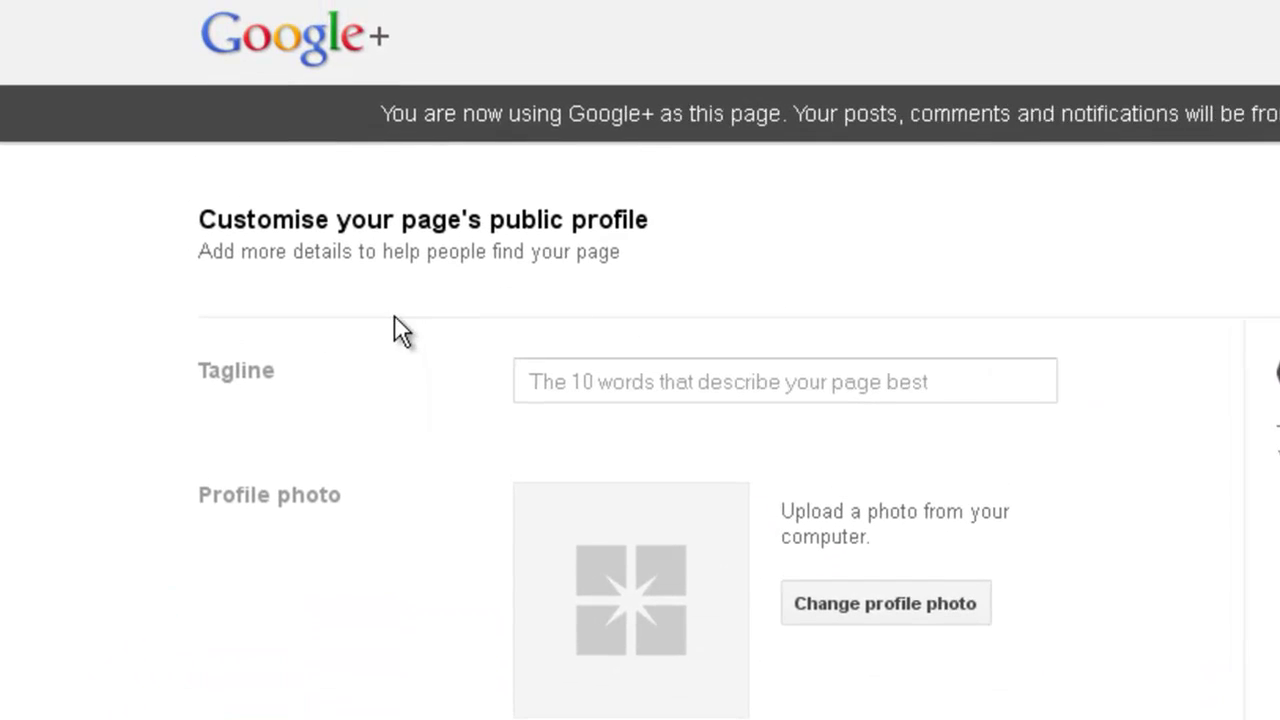
Enter "Sucess is just an attitude!" as the tagline of the page's public profile.
click(597, 379)
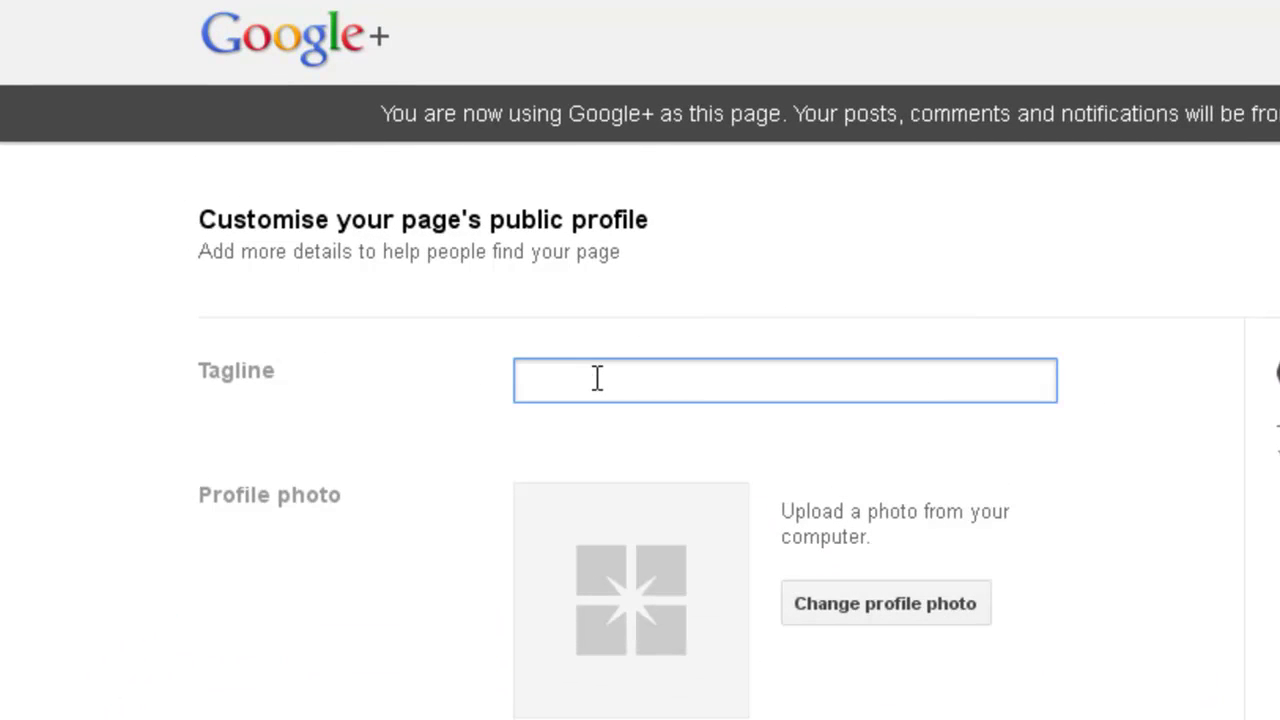
text(sucess is a)
key(BackSpace)
text(just an attitude)
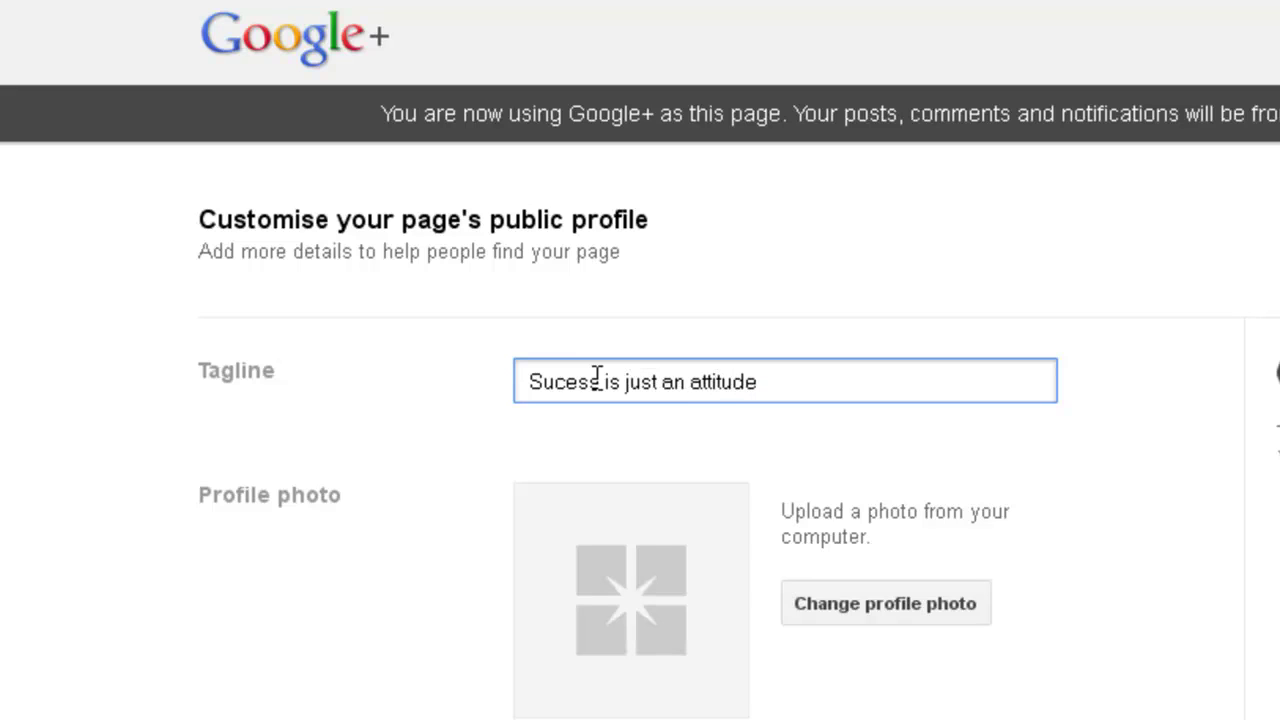
text(!)
Open the selection of a profile photo from the computer, and finish the page setup without sharing to circles.
click(878, 606)
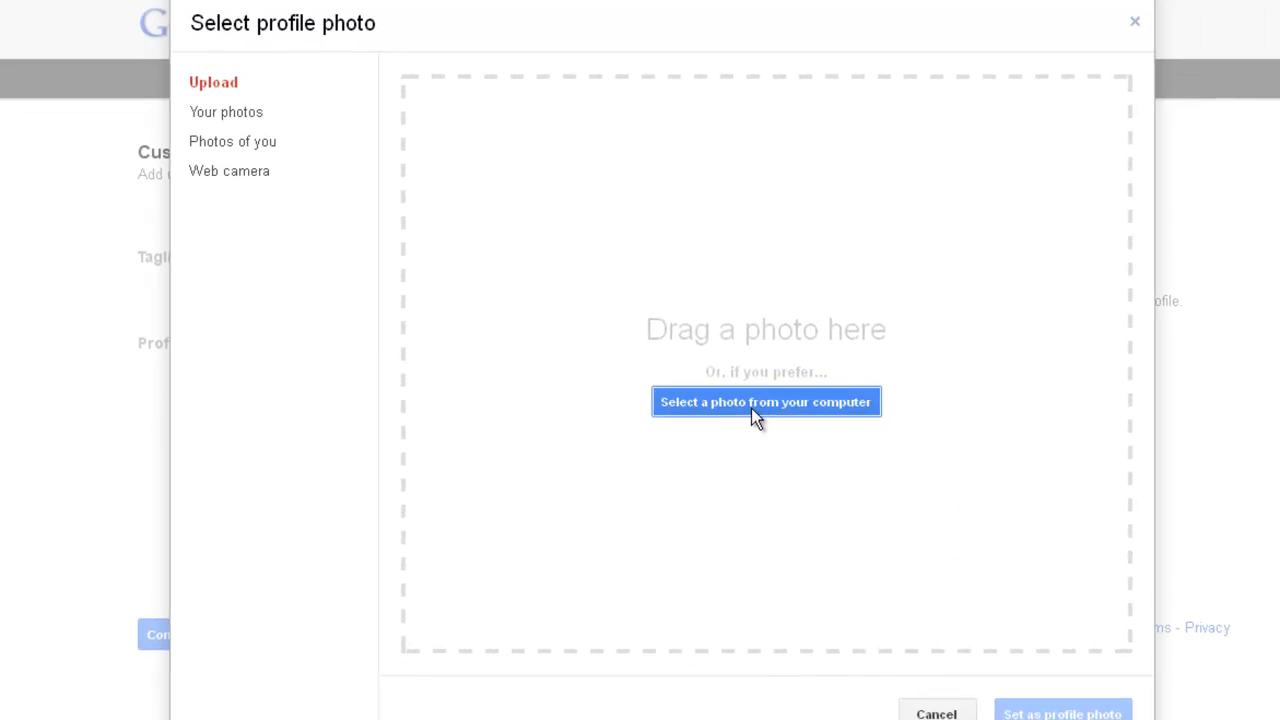
click(751, 408)
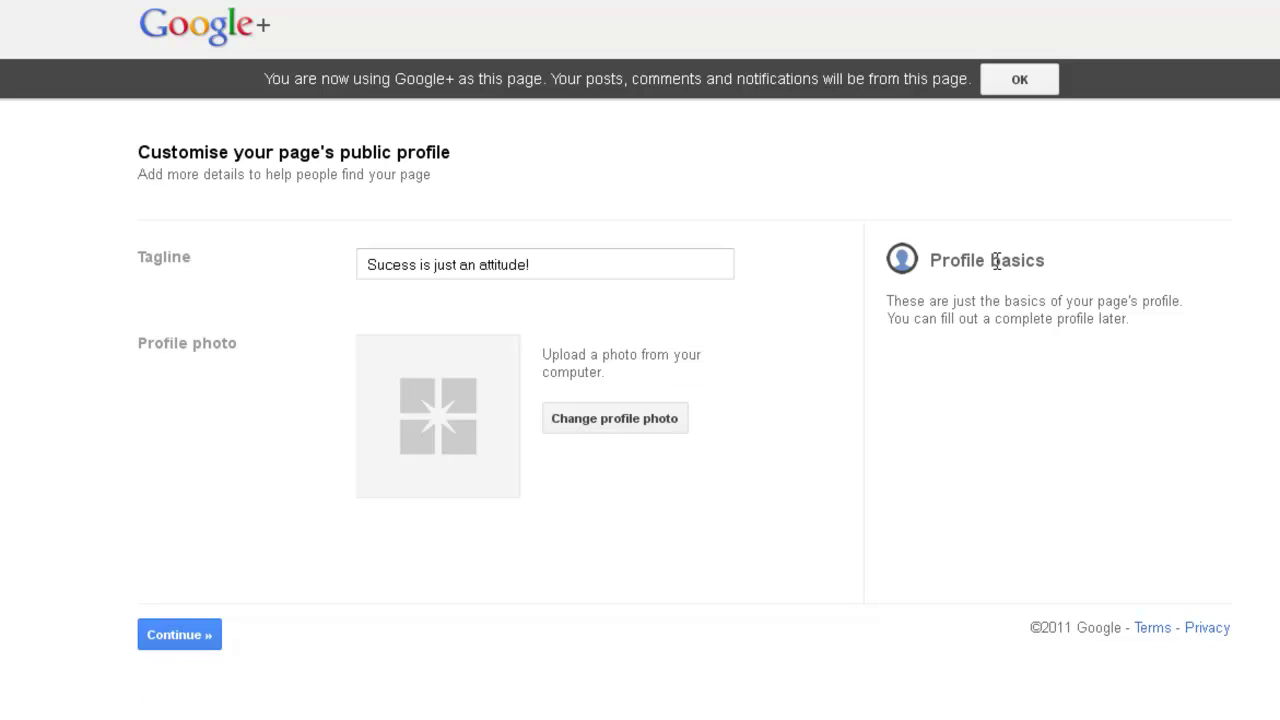
click(169, 644)
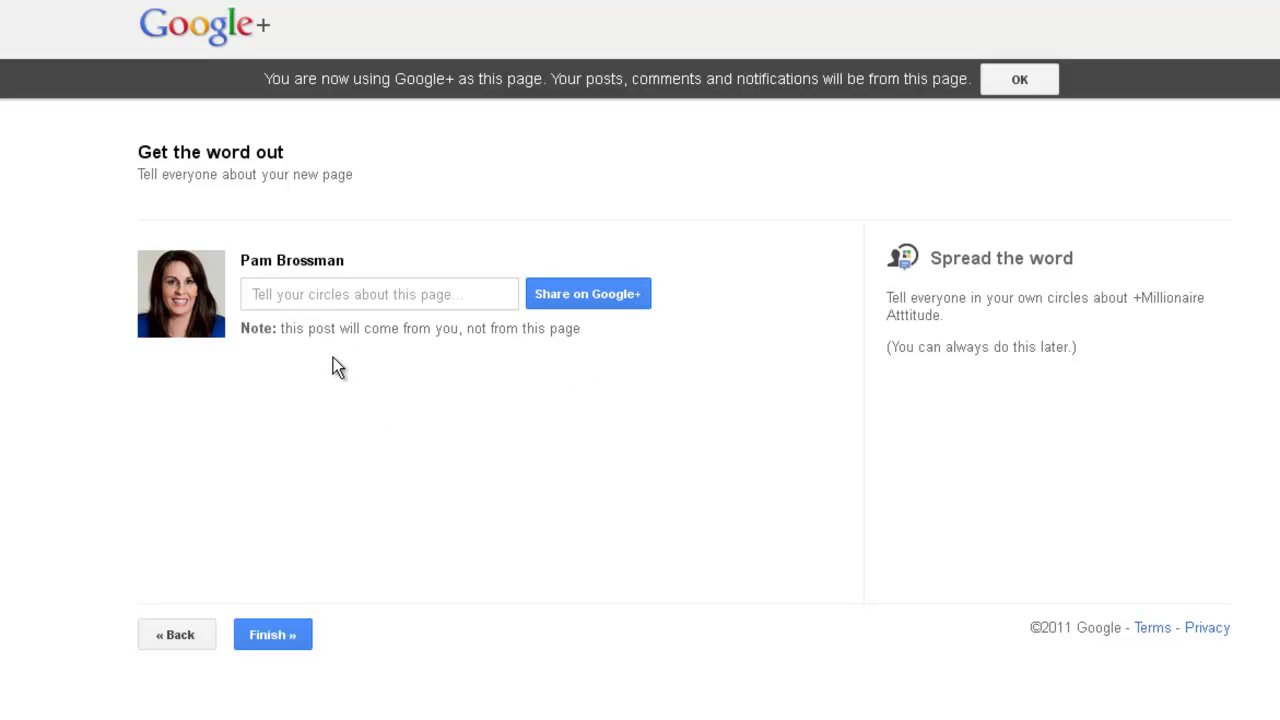
click(277, 640)
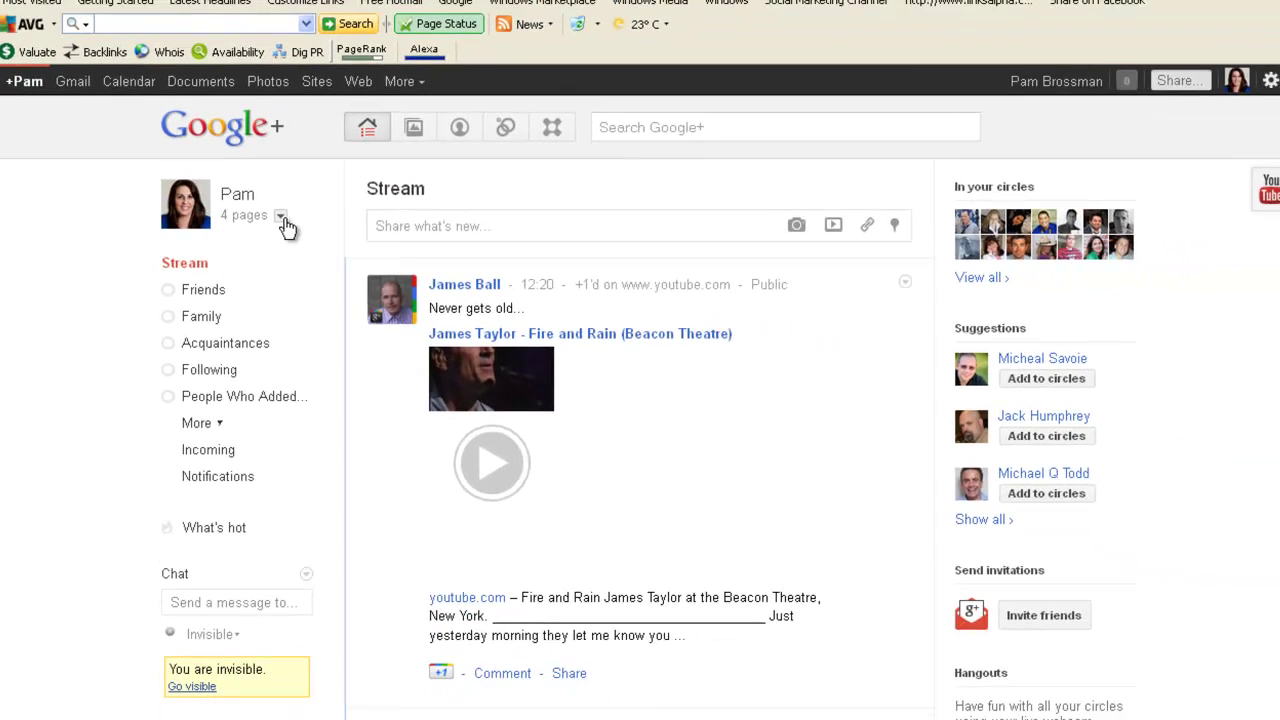
Switch to using Google+ as the Millionaire Atttitude page and open its profile.
click(343, 198)
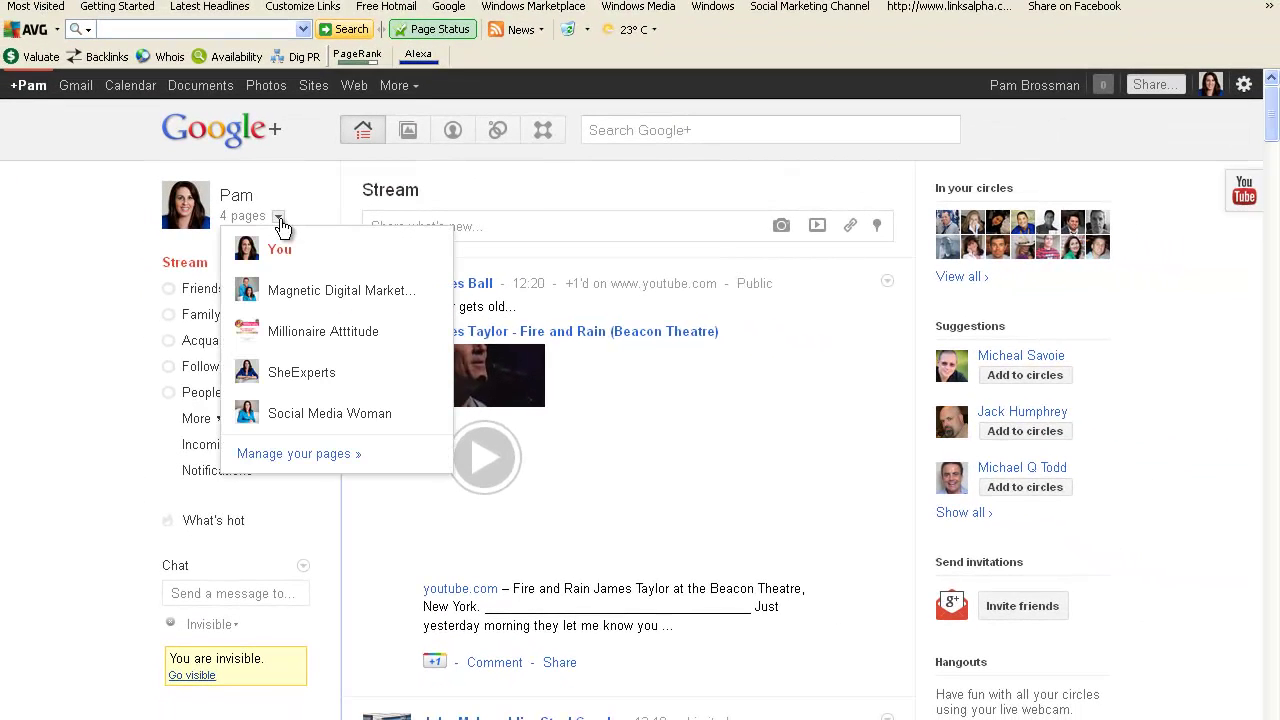
click(297, 338)
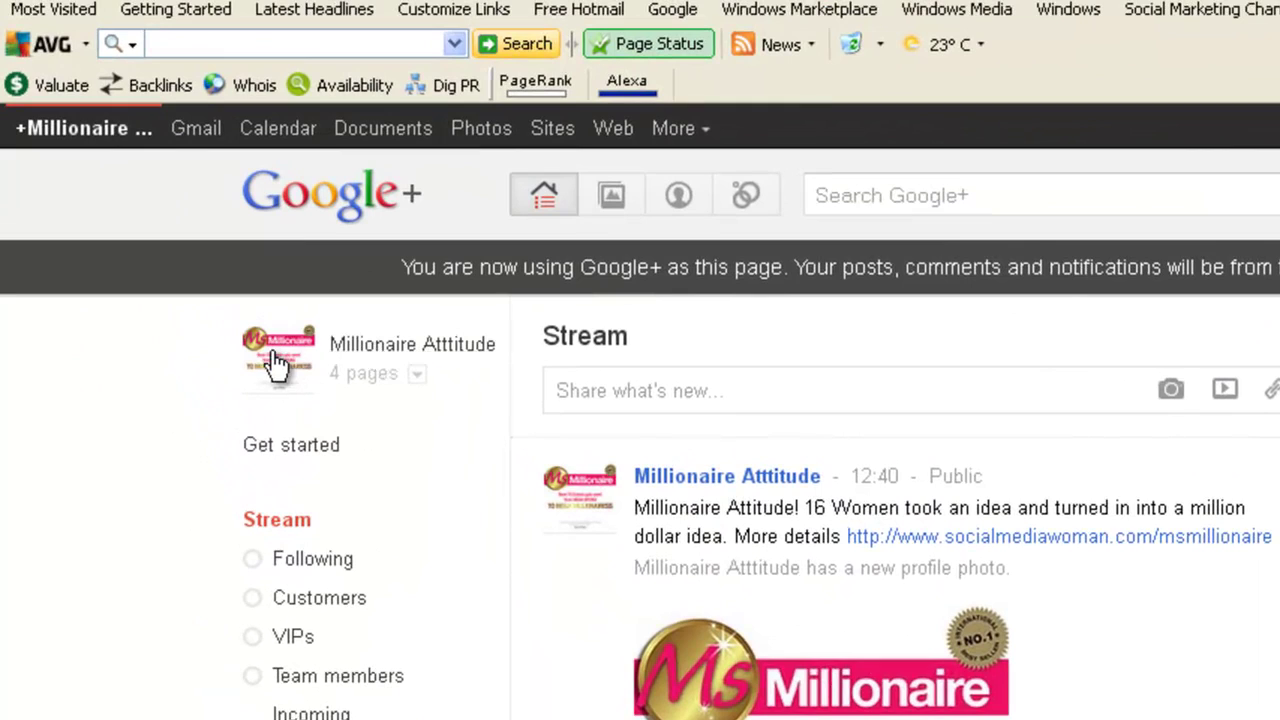
click(386, 350)
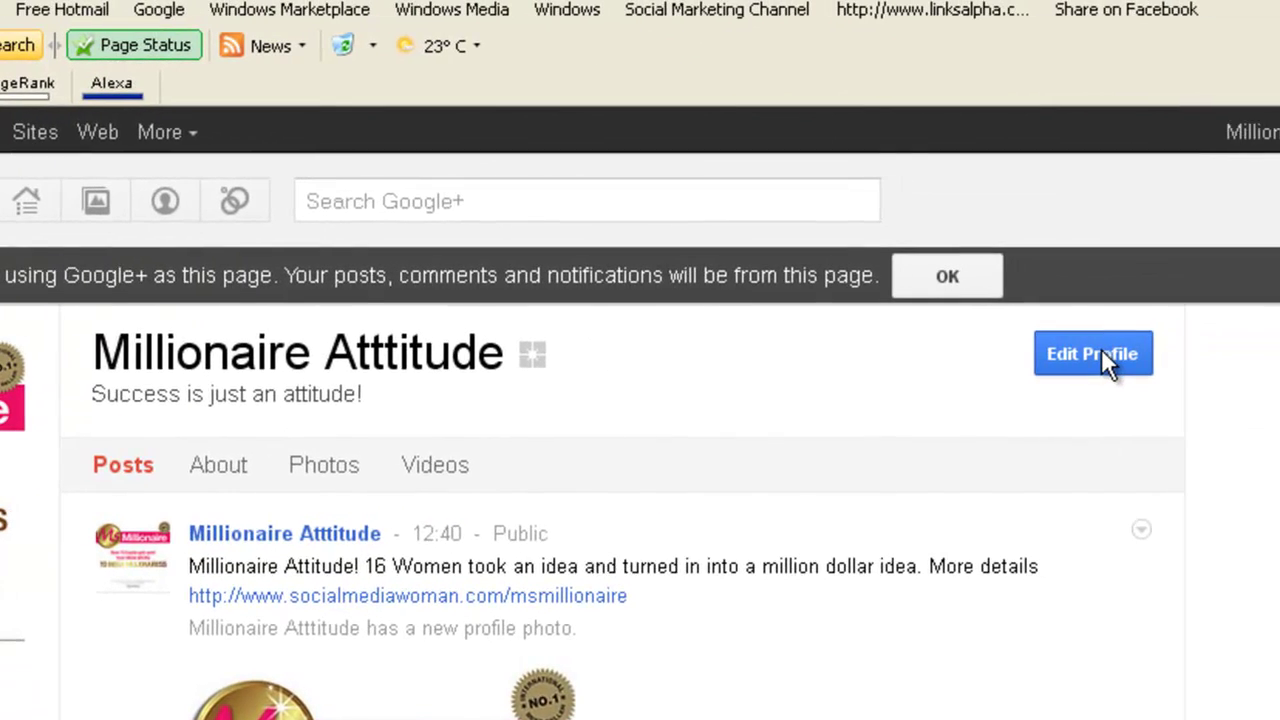
Edit the profile to correct the page name to "Millionaire Attitude" and save it.
click(1279, 345)
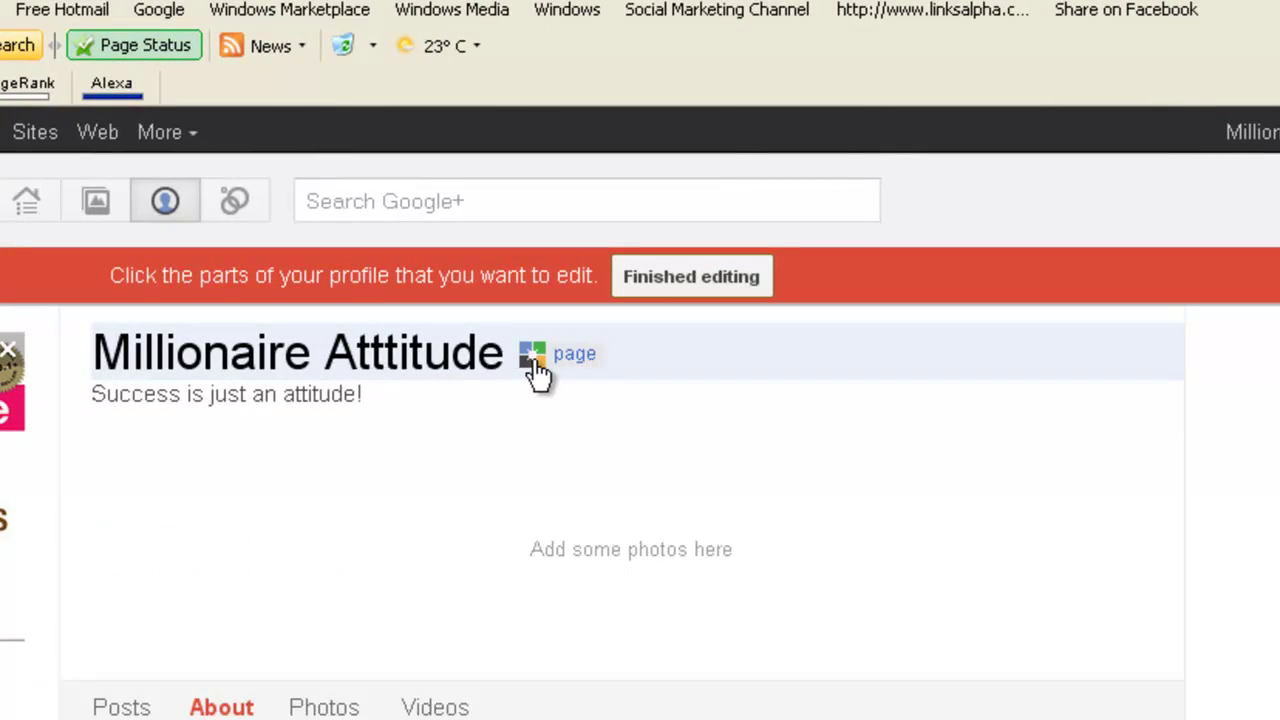
click(400, 362)
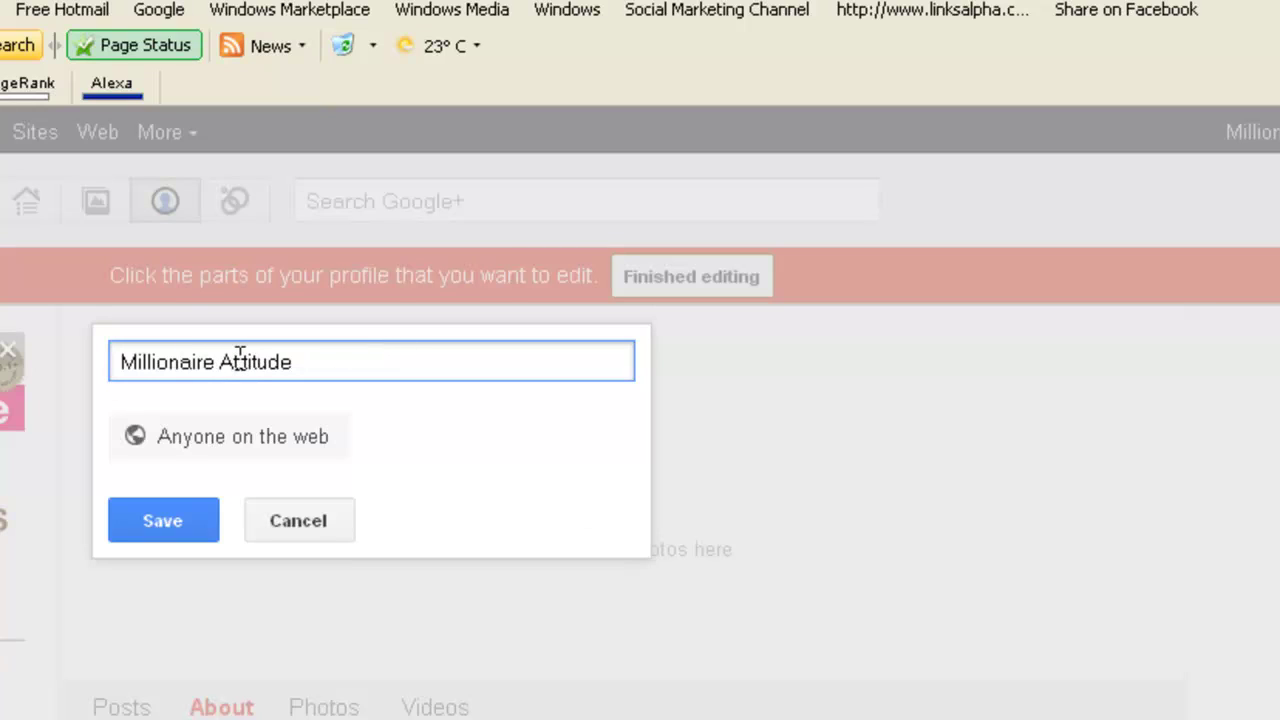
key(BackSpace)
click(170, 515)
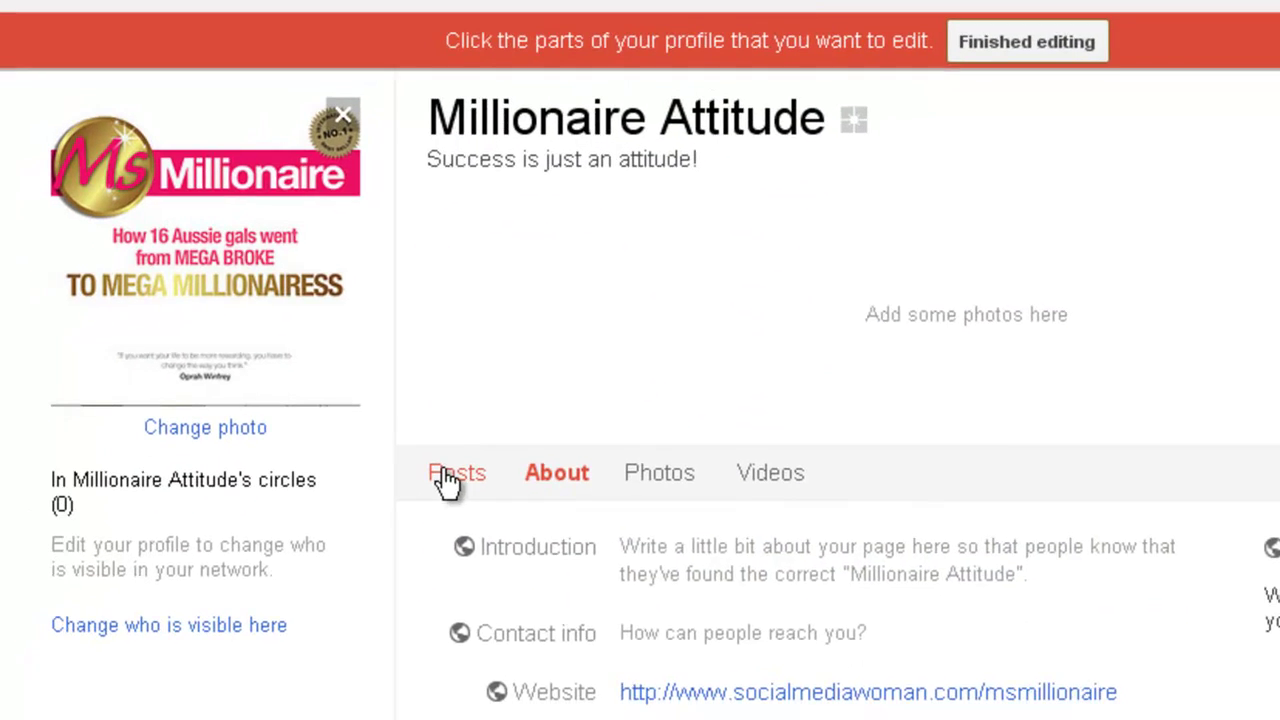
Review the editable settings of the Posts, About, Photos and Videos sections, and finish editing the profile.
click(106, 702)
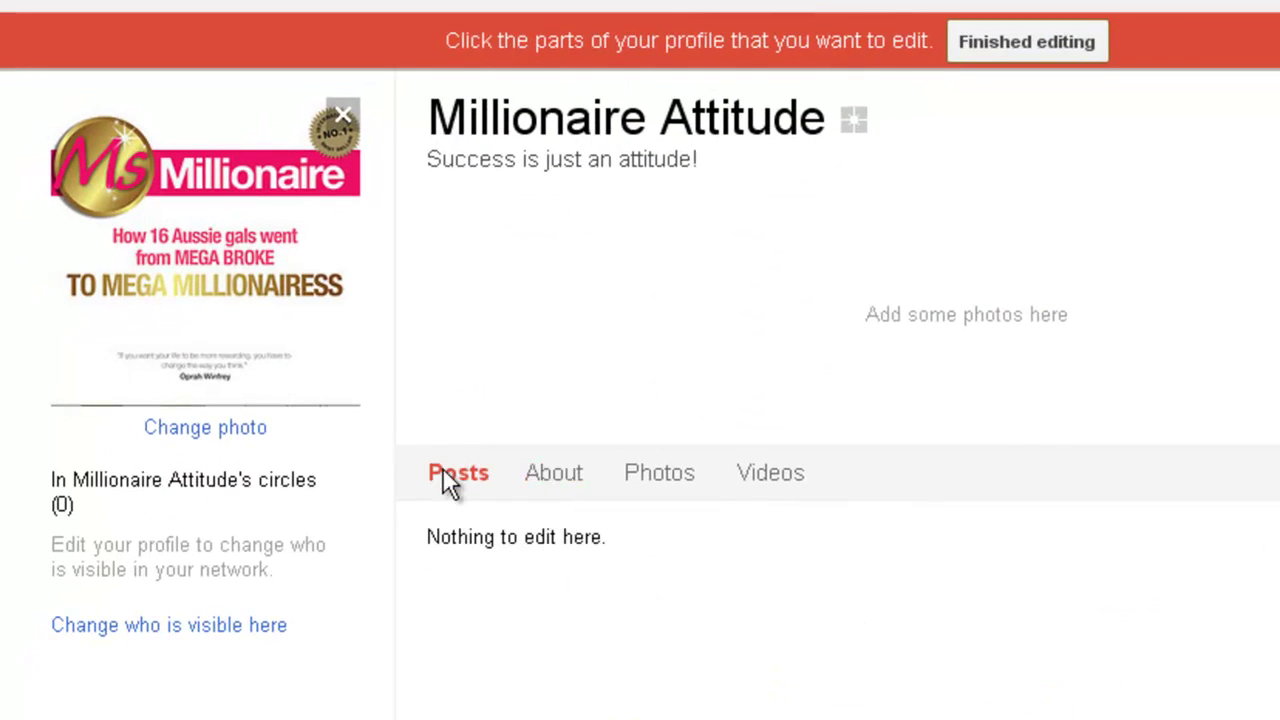
click(548, 476)
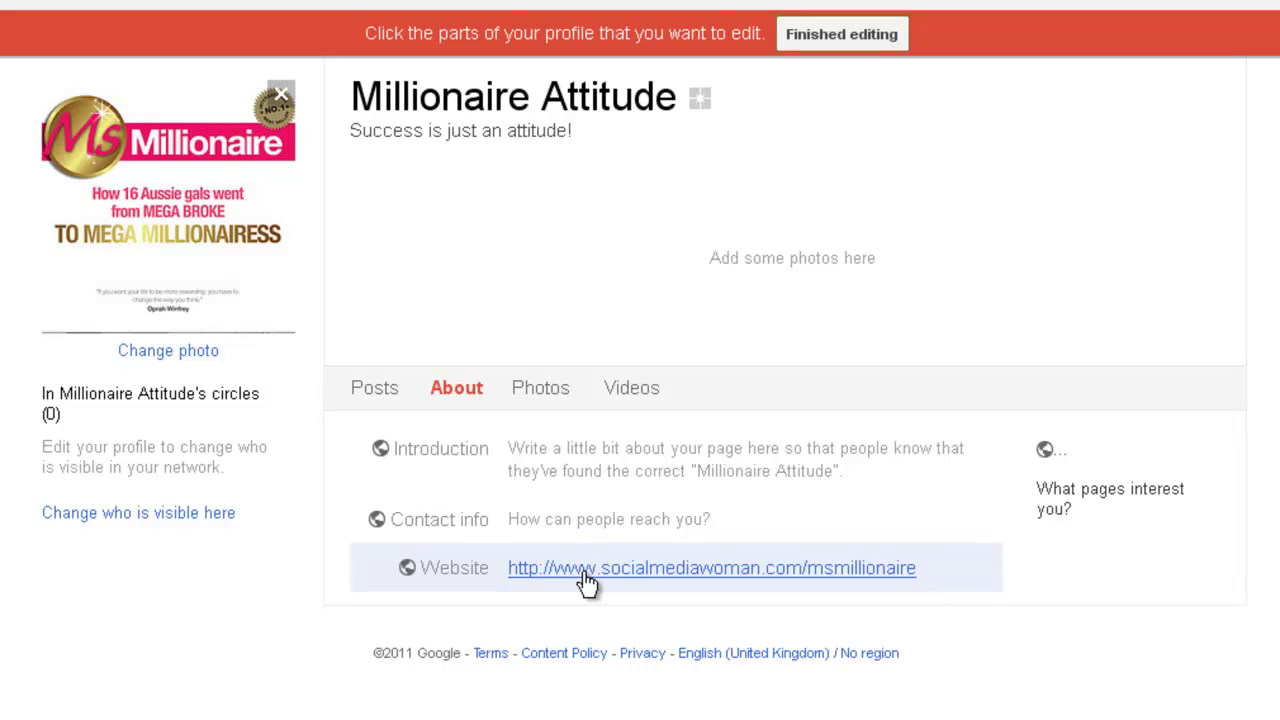
click(546, 393)
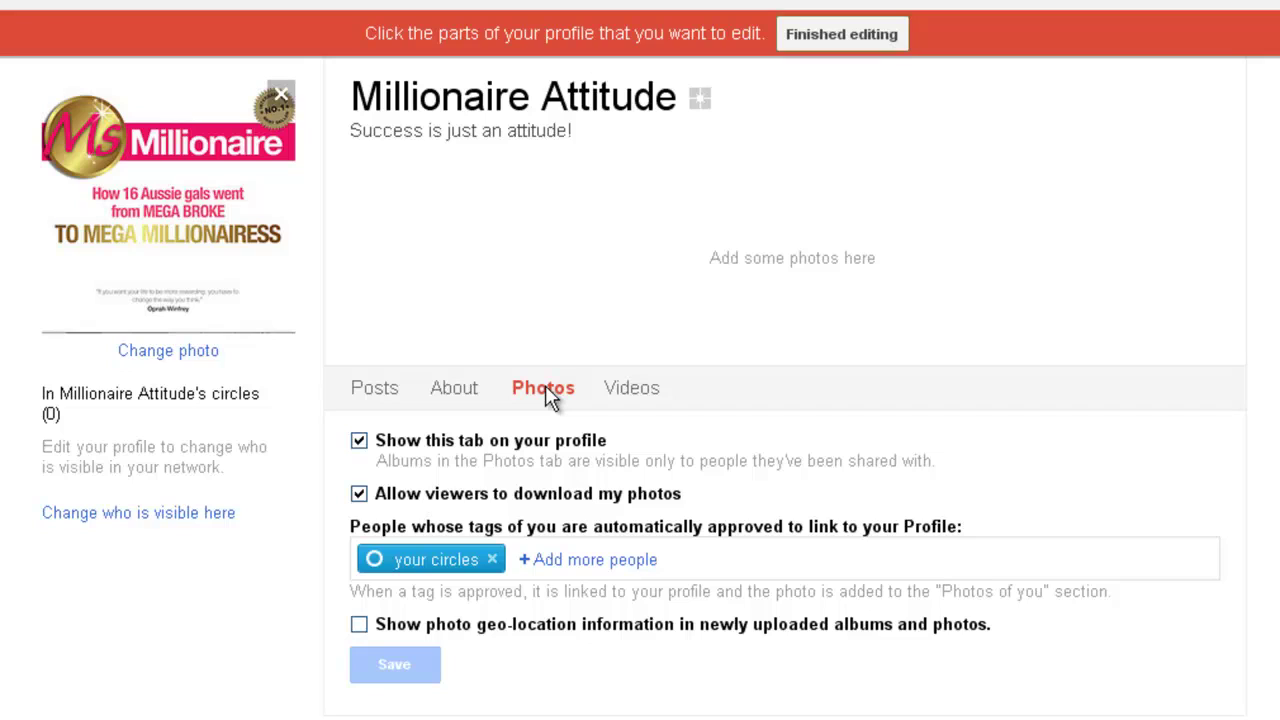
click(637, 395)
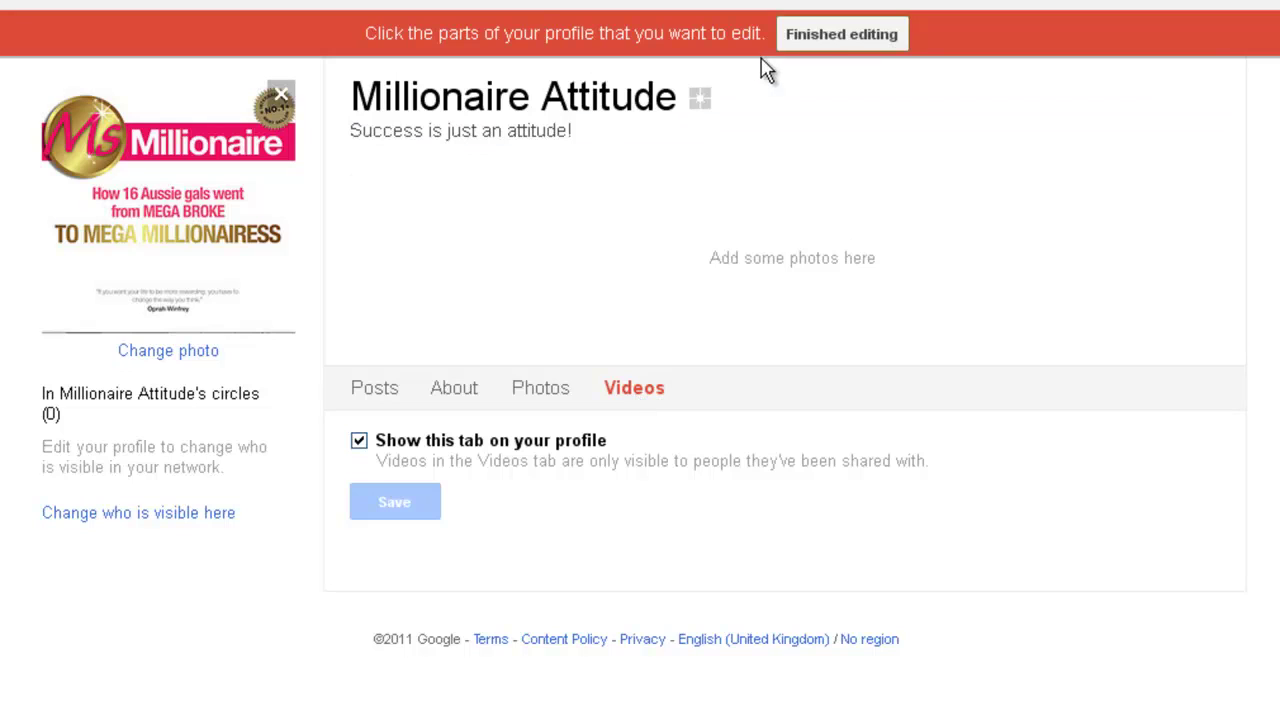
click(819, 30)
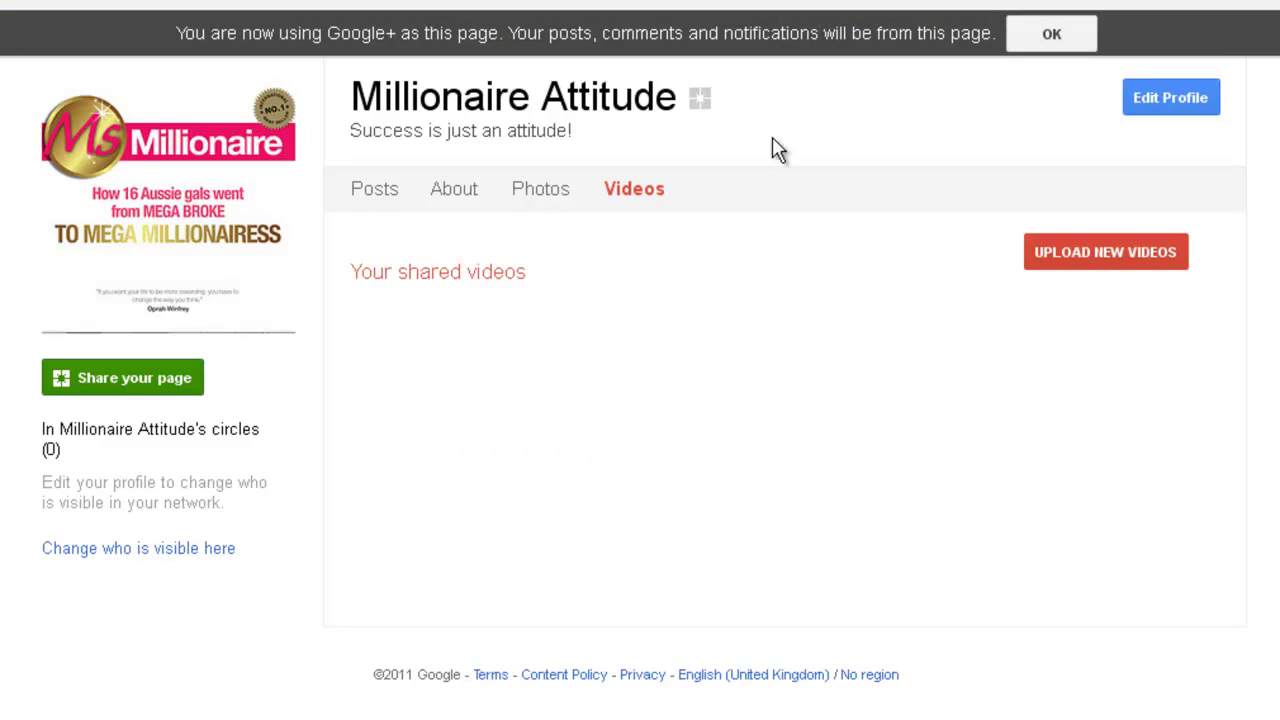